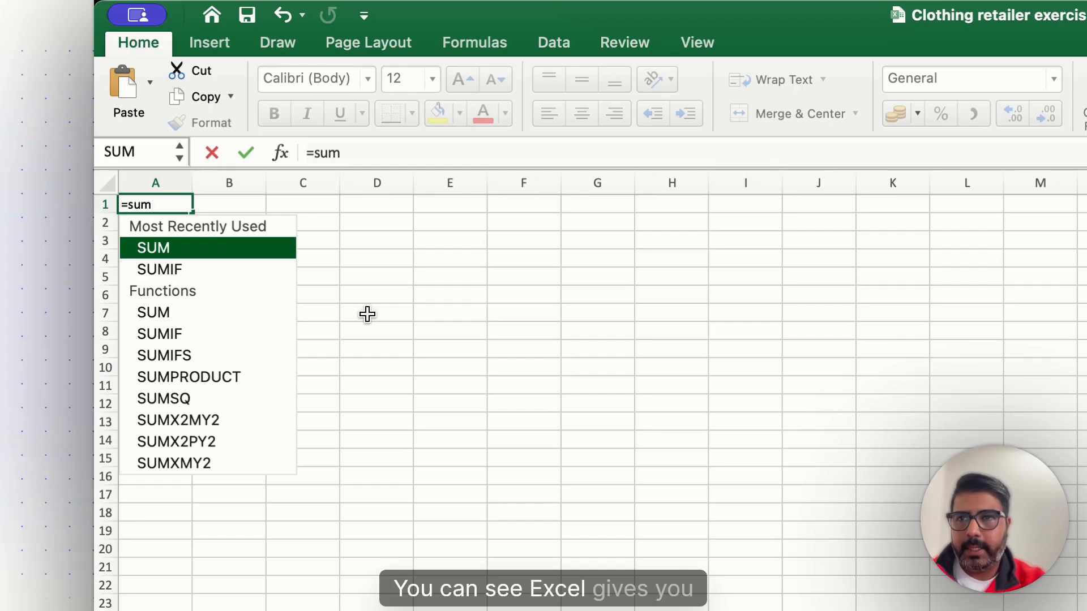
Start a SUMIF formula in A1 with the Online Retailer sheet's Store Name column (L:L) as range and New York as criterion.
double_click(142, 270)
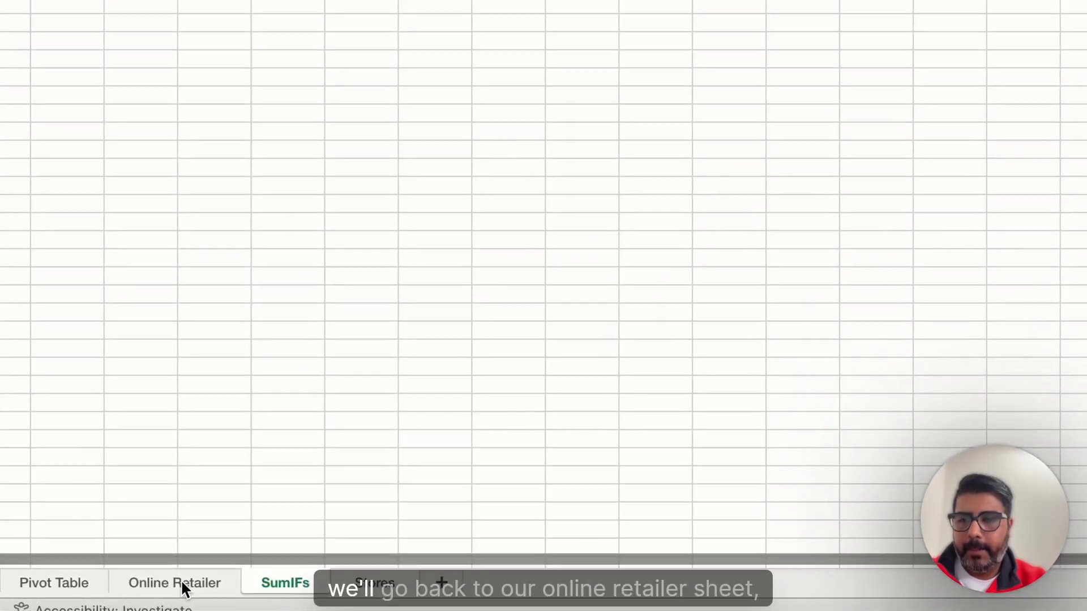
click(216, 594)
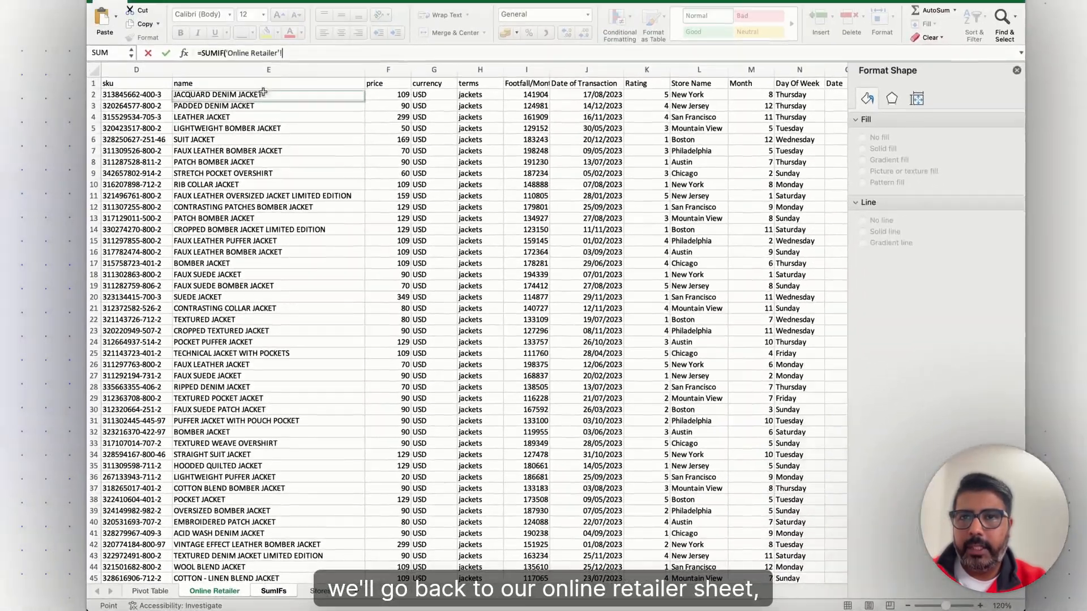
scroll(214, 122, left, 2)
scroll(214, 121, right, 2)
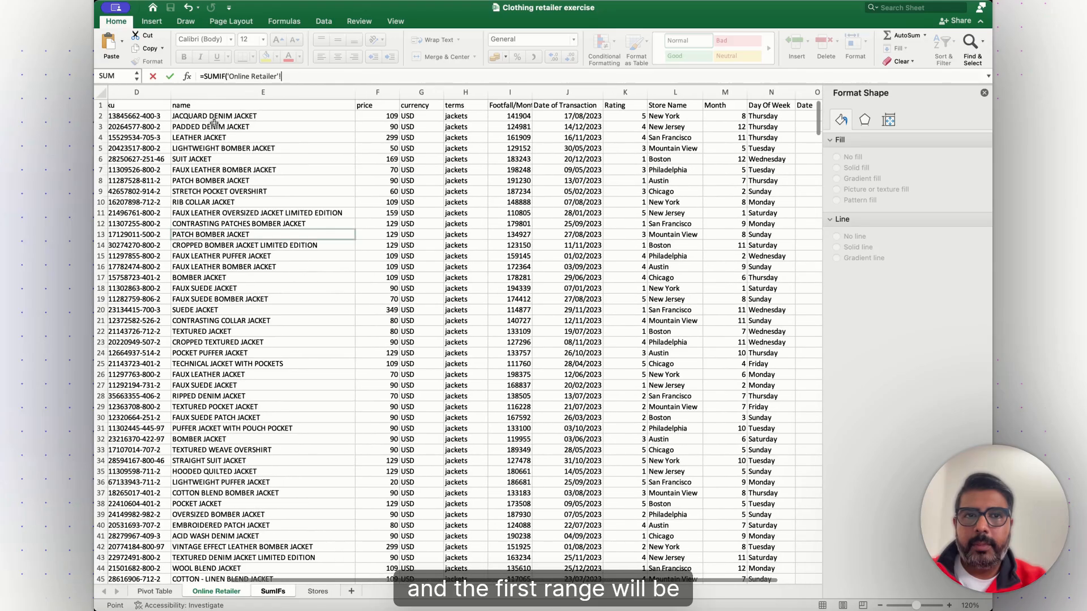
click(677, 91)
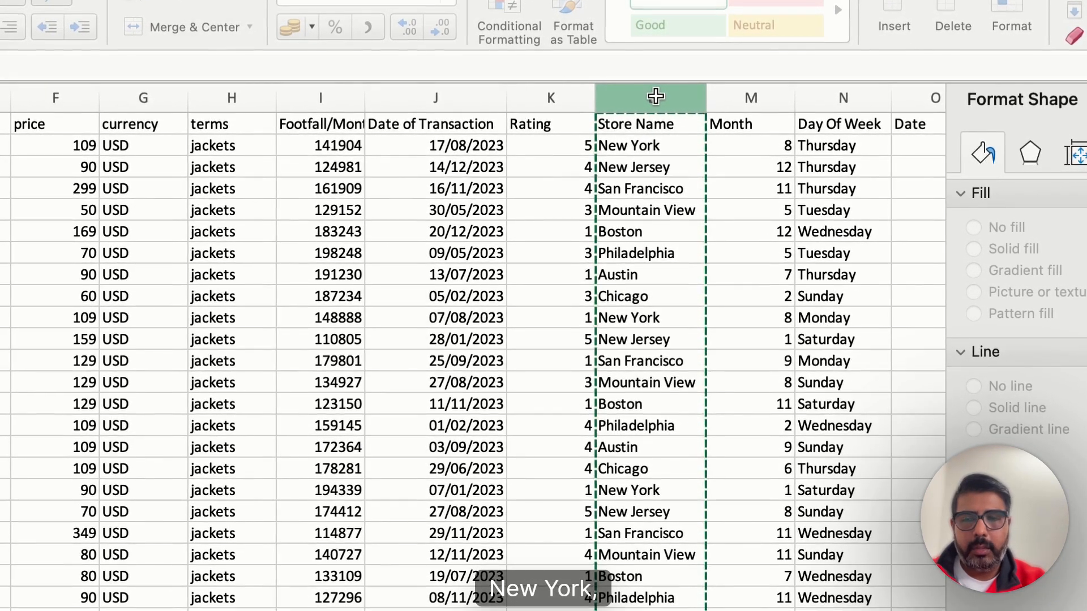
text(,"N)
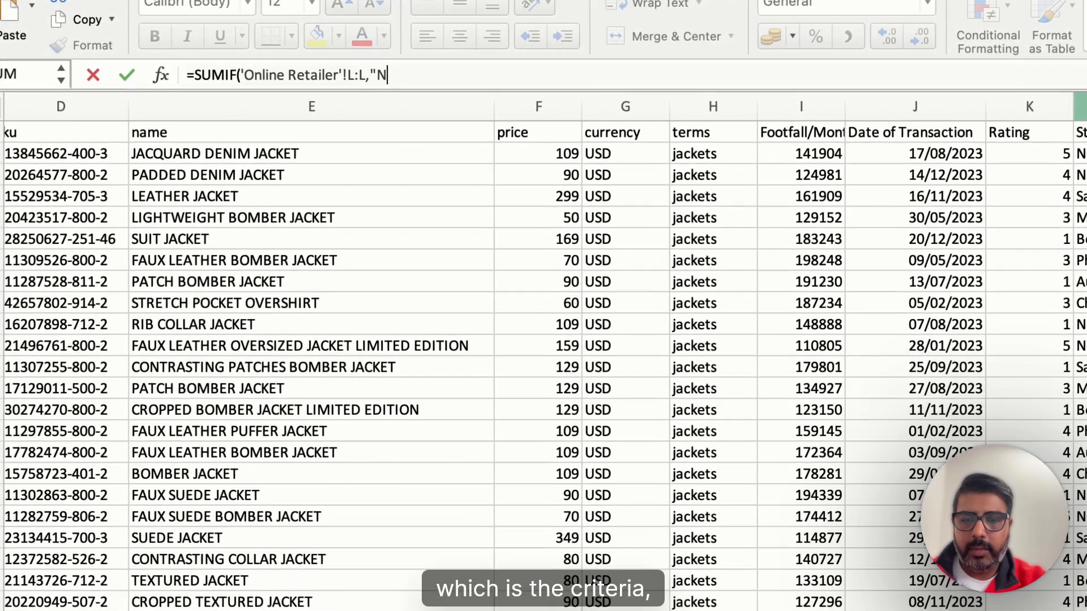
text(e)
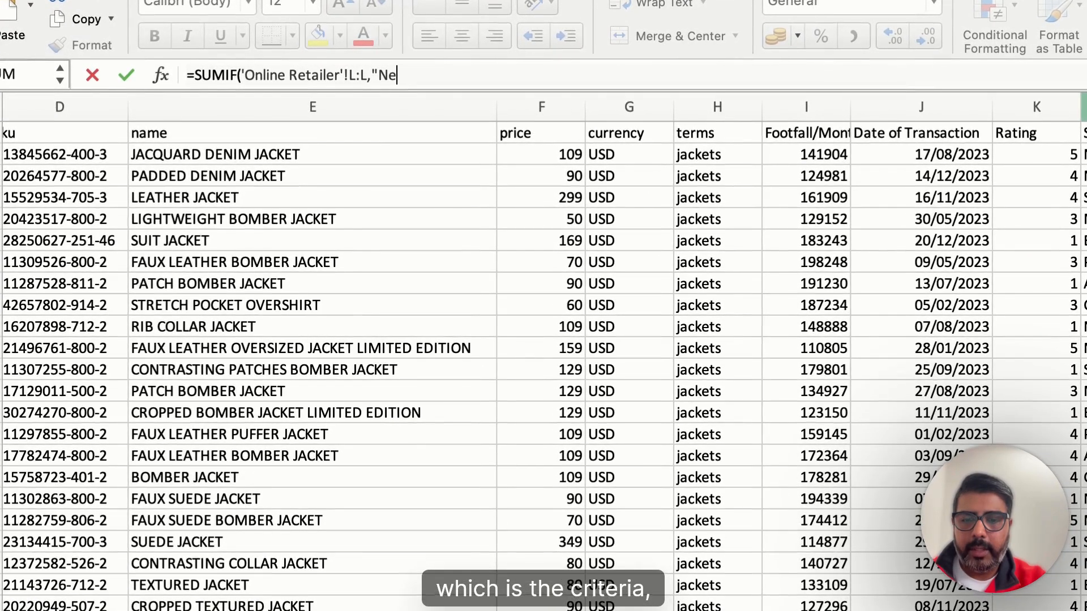
text(w York,)
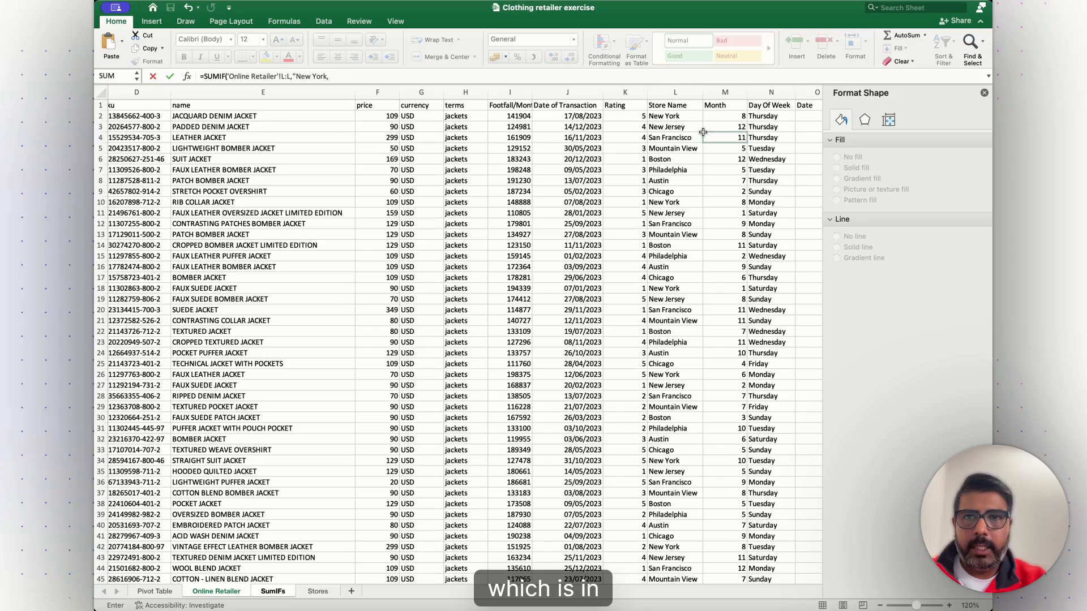
Add the Online Retailer sheet's Sales Volume column (C:C) as the sum range and complete the SUMIF formula.
scroll(462, 165, left, 5)
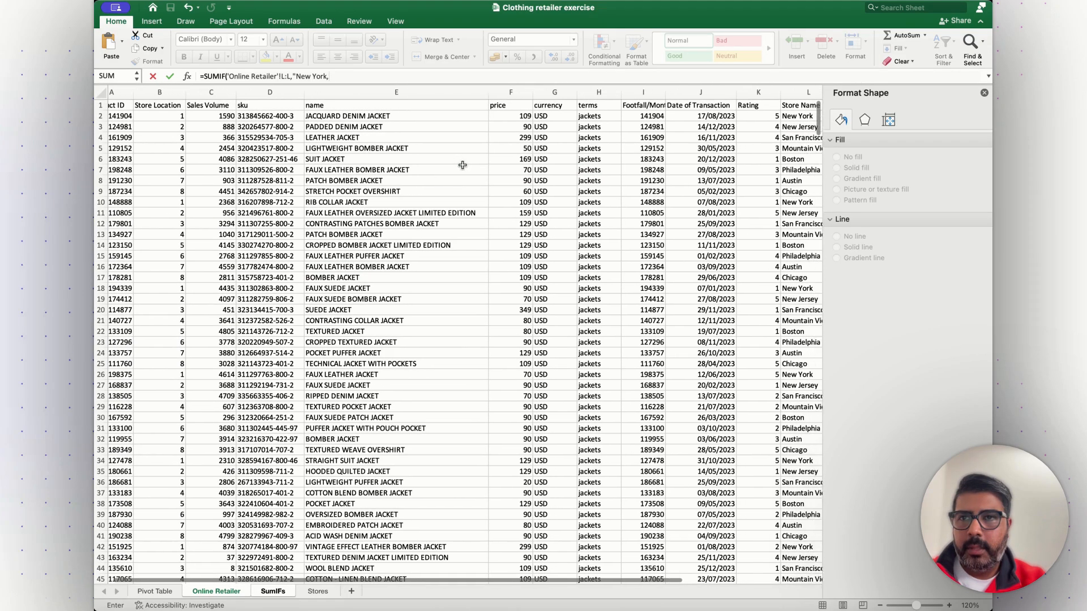
scroll(462, 164, right, 2)
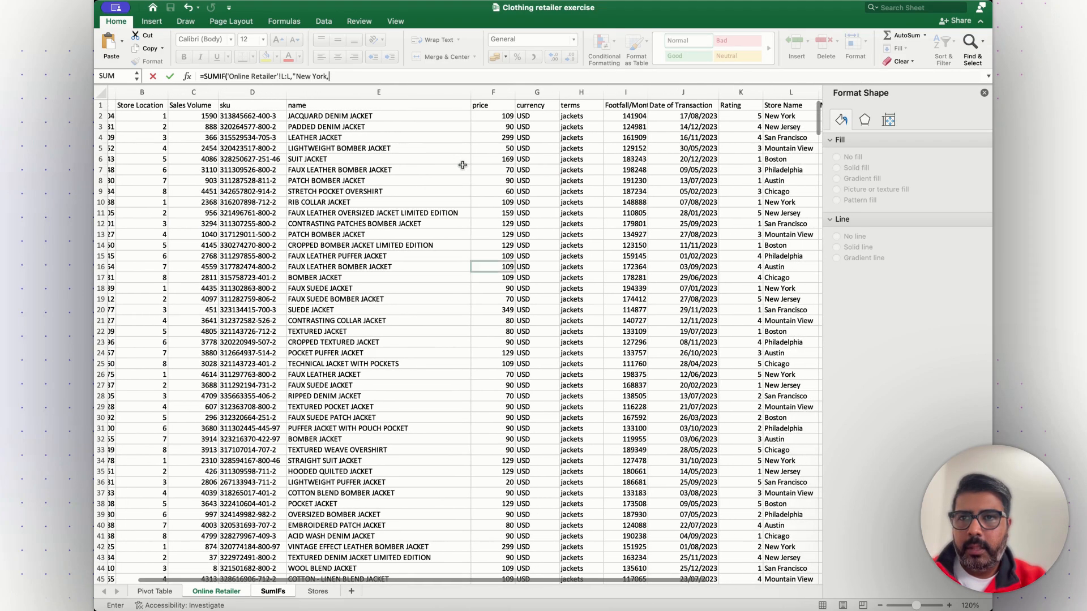
click(192, 92)
text())
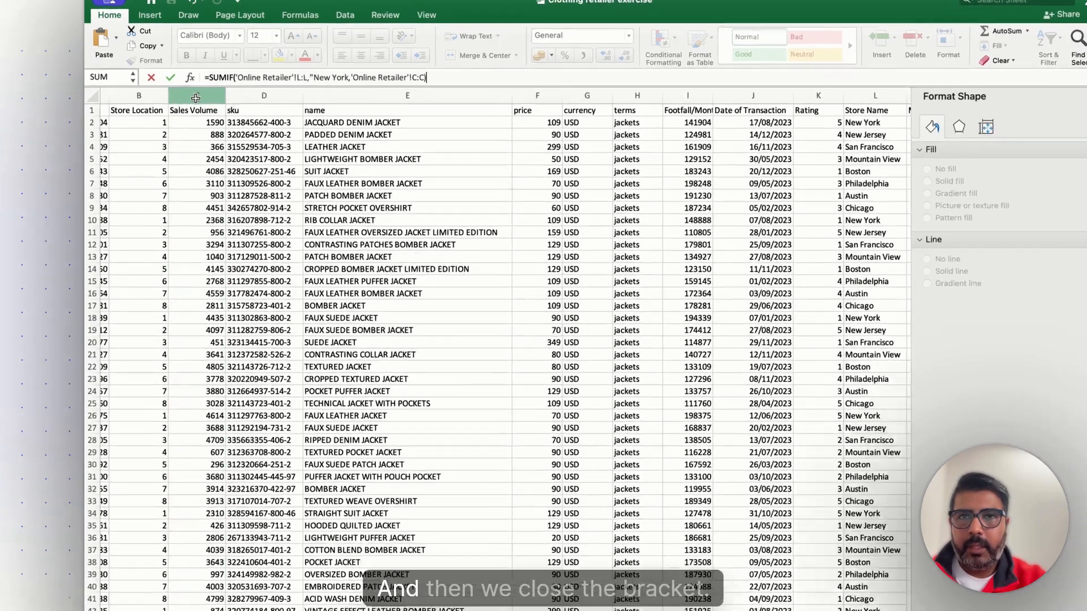
key(Return)
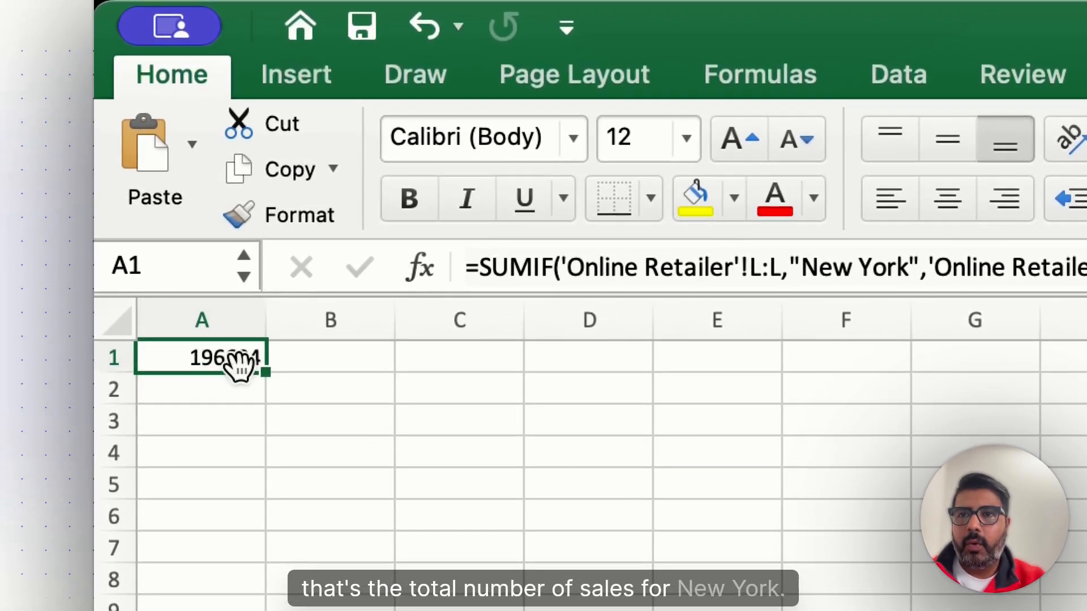
Label cell B1 as "New York Sales".
click(326, 357)
text(N)
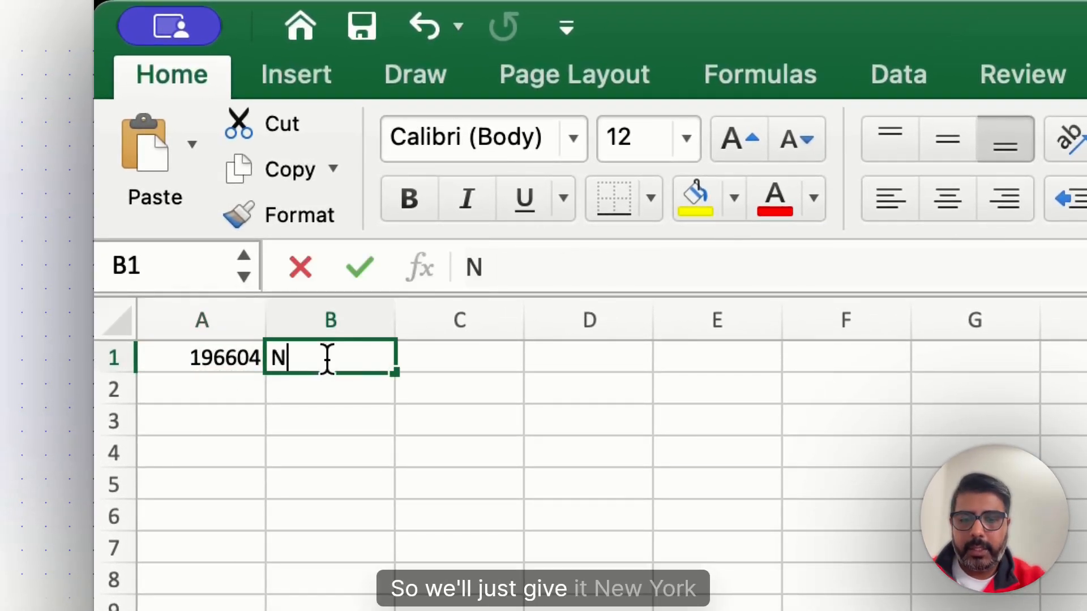
text(ew Your)
key(BackSpace)
key(BackSpace)
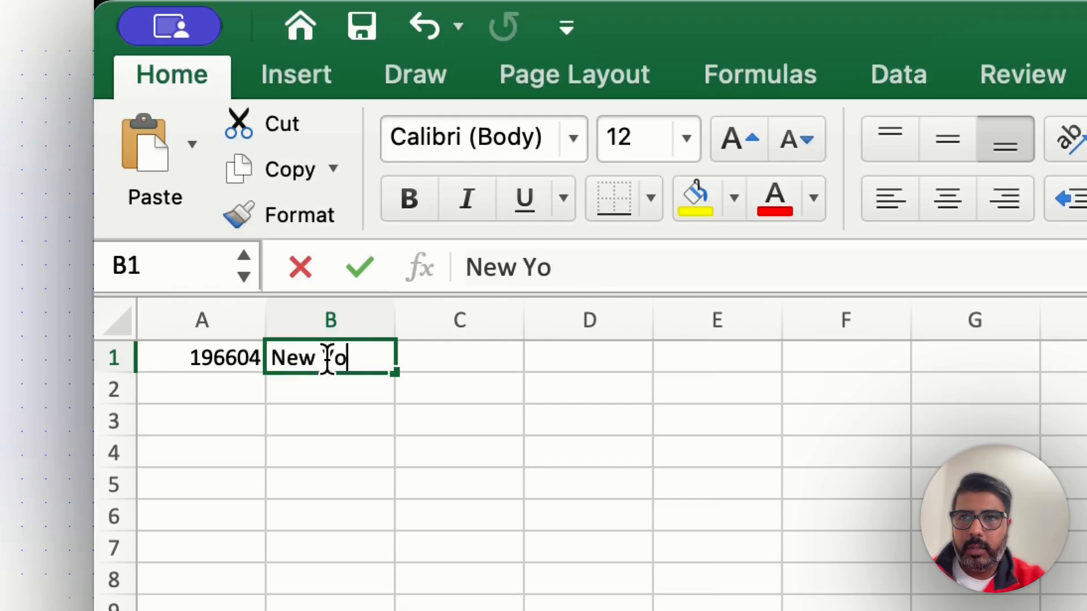
text(rk Sales)
key(Return)
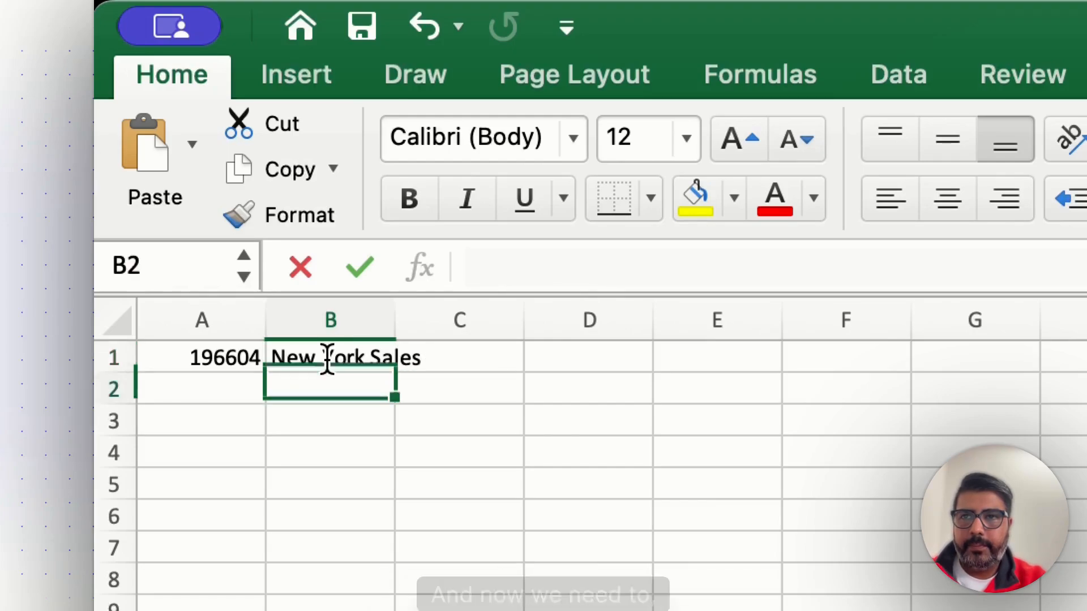
Copy the New York SUMIF formula from A1 into A2.
key(Up)
key(Left)
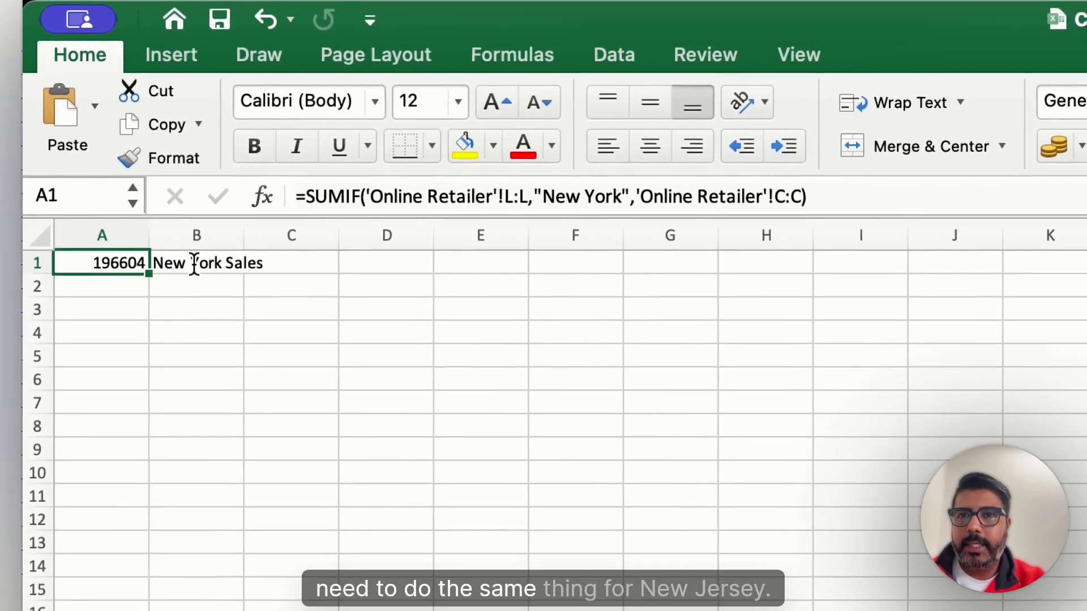
key(super+c)
key(Down)
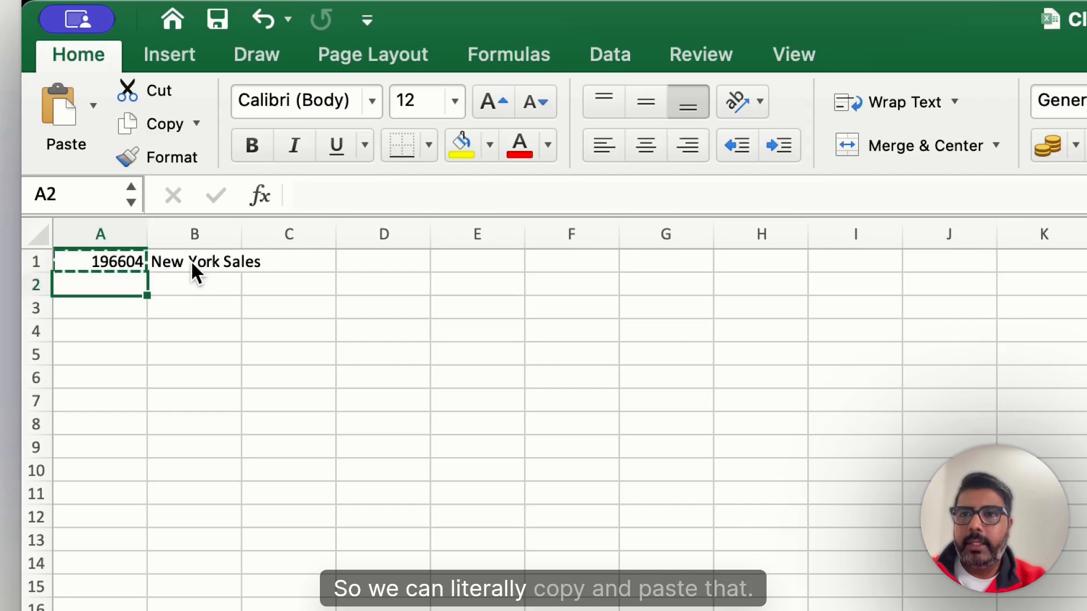
key(super+v)
key(Right)
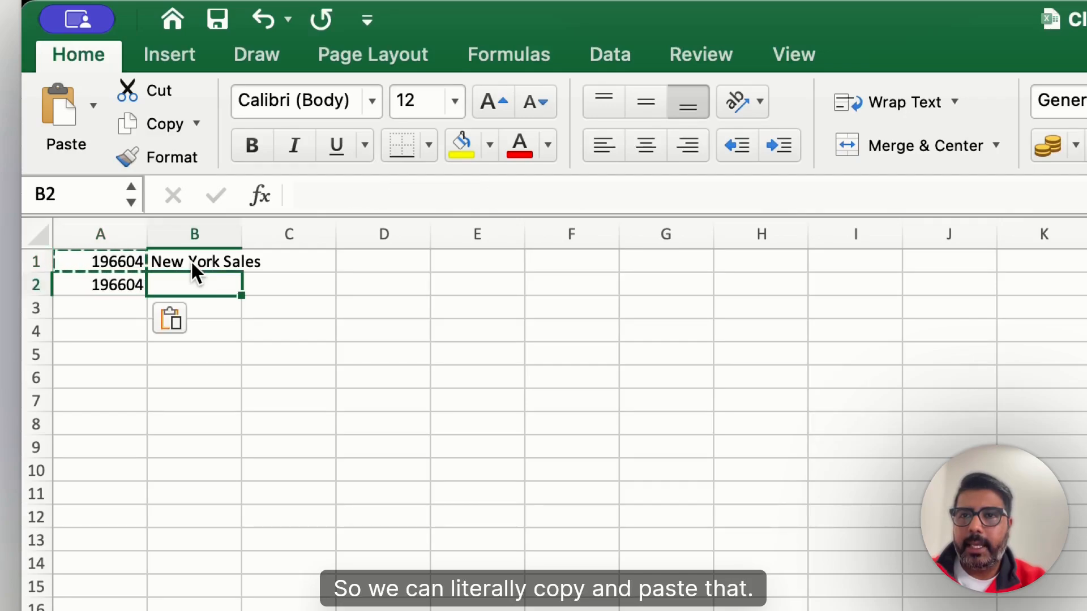
Change the criterion of the SUMIF formula in A2 to "New Jersey".
key(Left)
drag(616, 195, 585, 198)
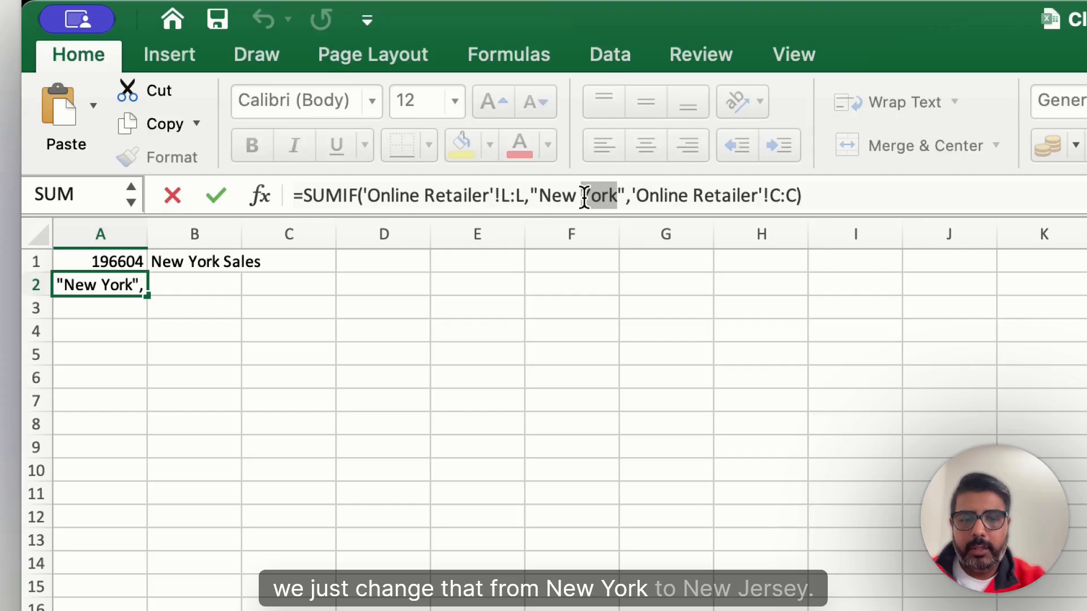
text(Jersey)
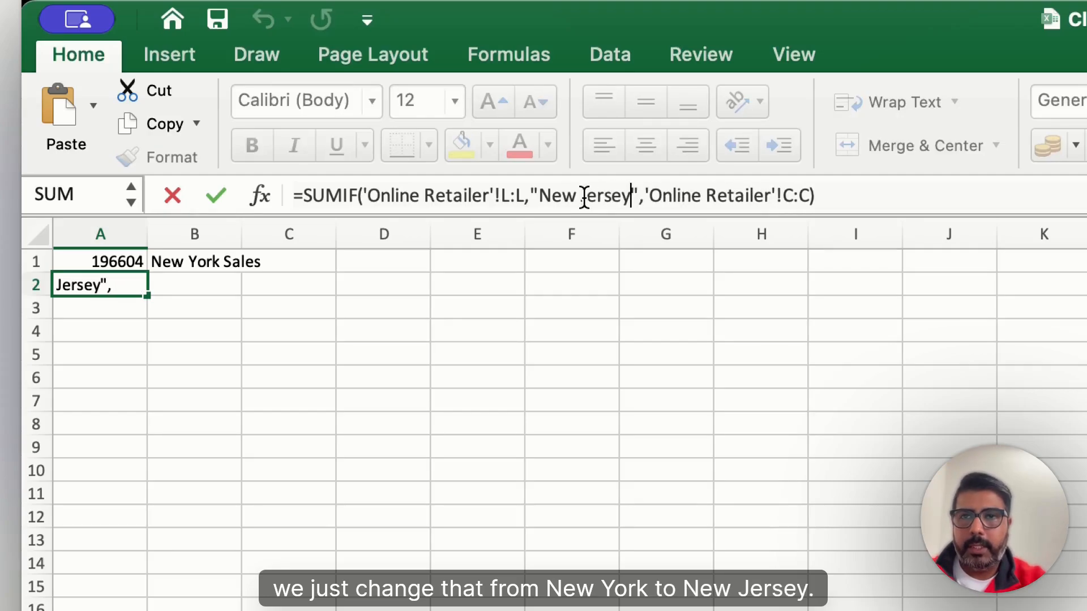
key(Return)
Copy the label from B1 into B2 and change it to "New Jersey Sales".
key(Up)
key(Right)
key(Up)
key(super+c)
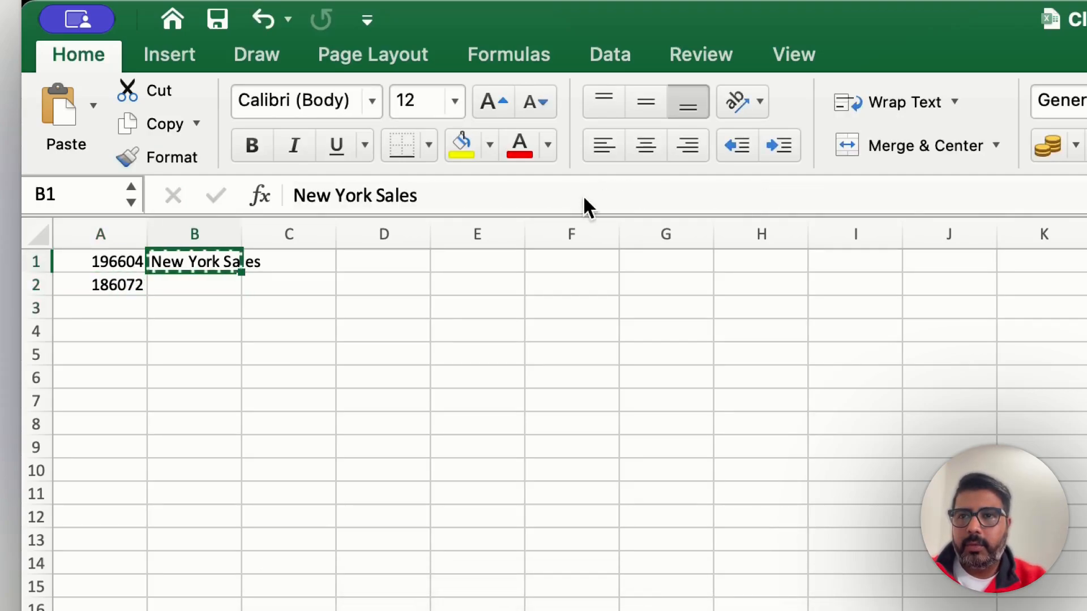
key(Down)
key(super+v)
drag(370, 192, 338, 197)
text(Je)
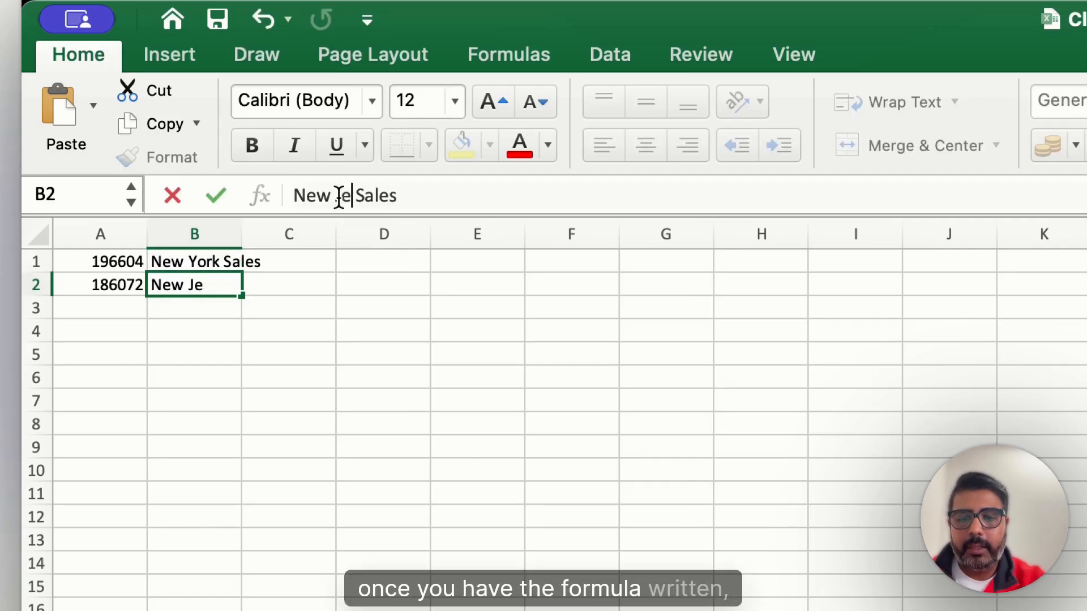
text(rsey)
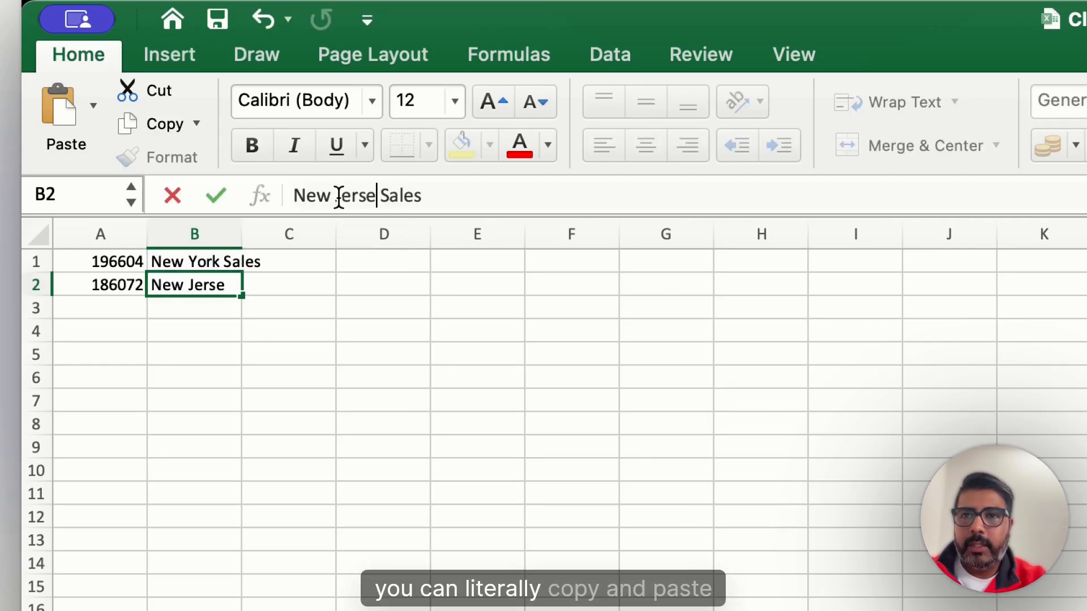
key(Return)
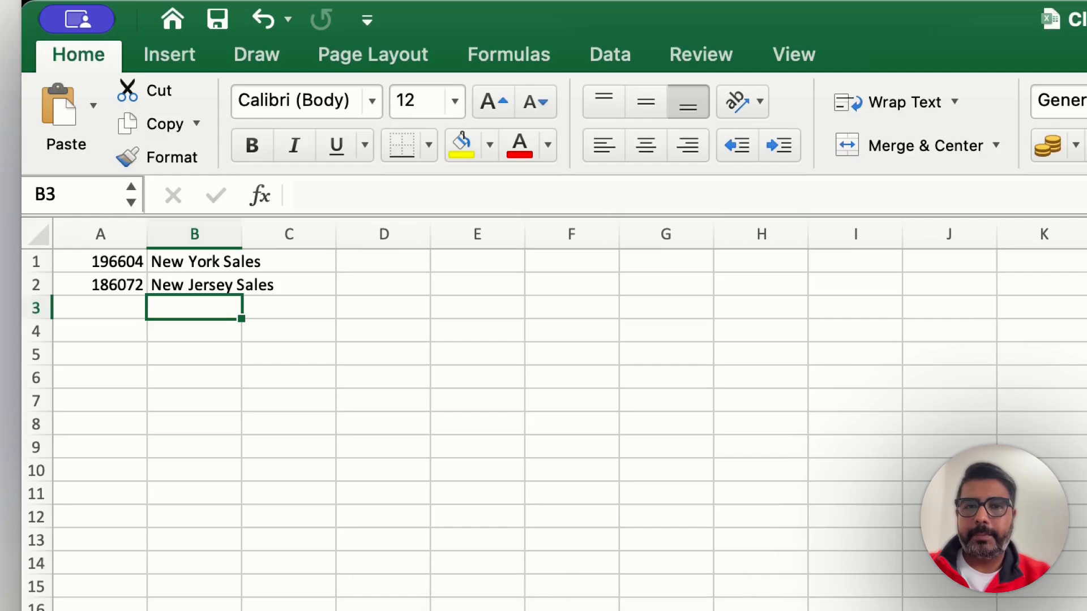
Start a SUMIF formula in A3 with the Online Retailer sheet's price column (F:F) as the range.
key(super+Tab)
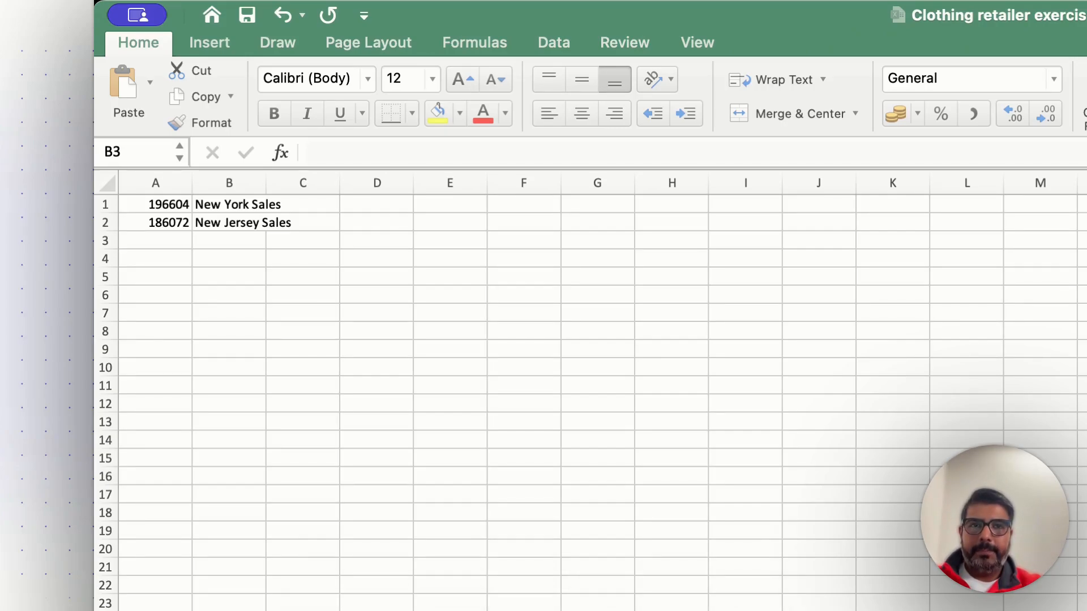
click(230, 238)
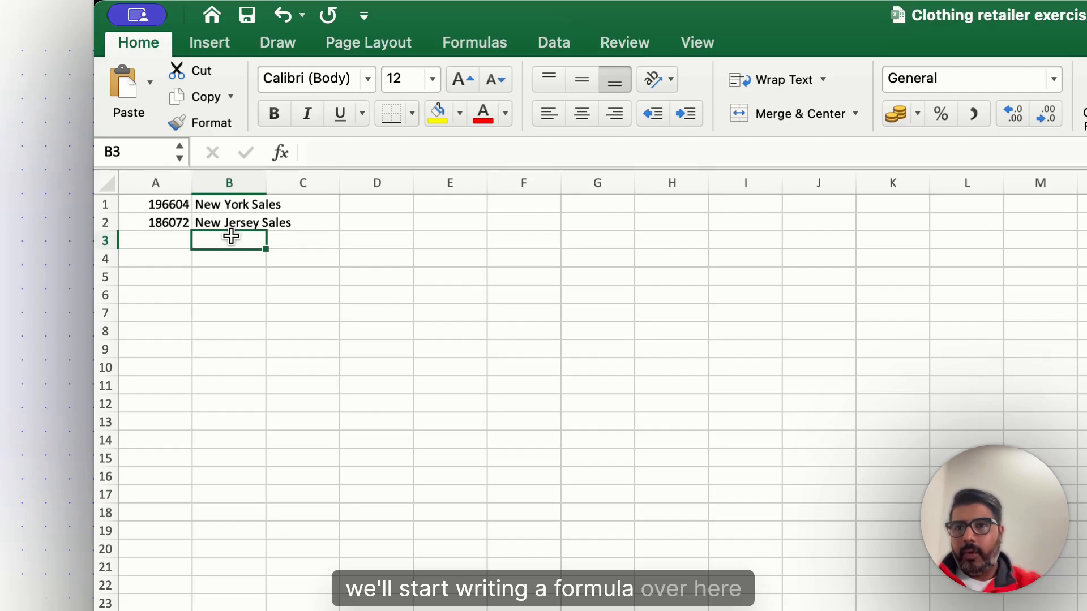
key(Left)
text(=sum)
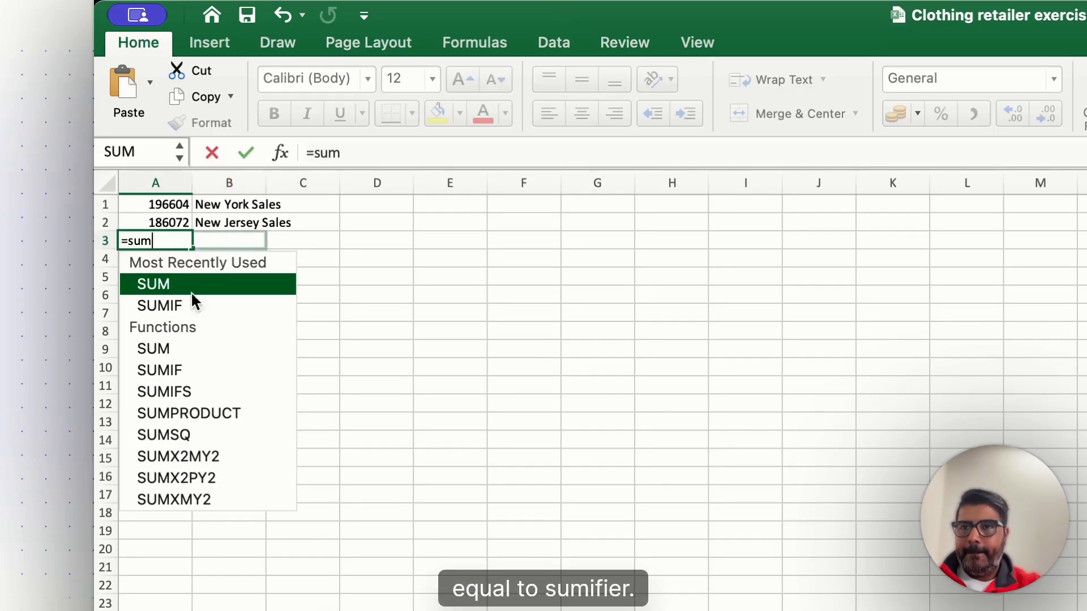
double_click(189, 304)
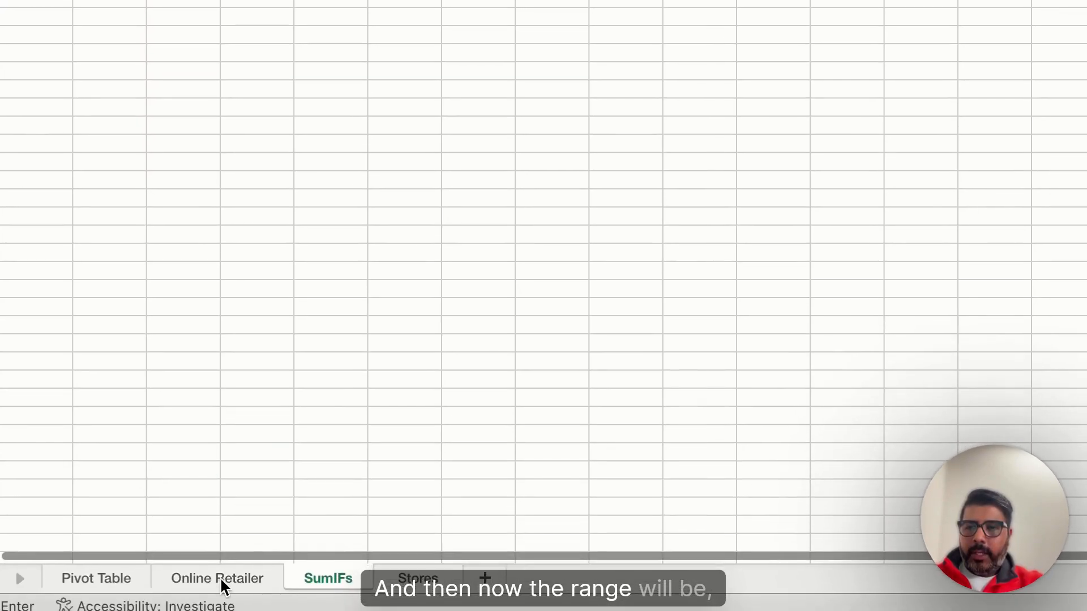
click(221, 578)
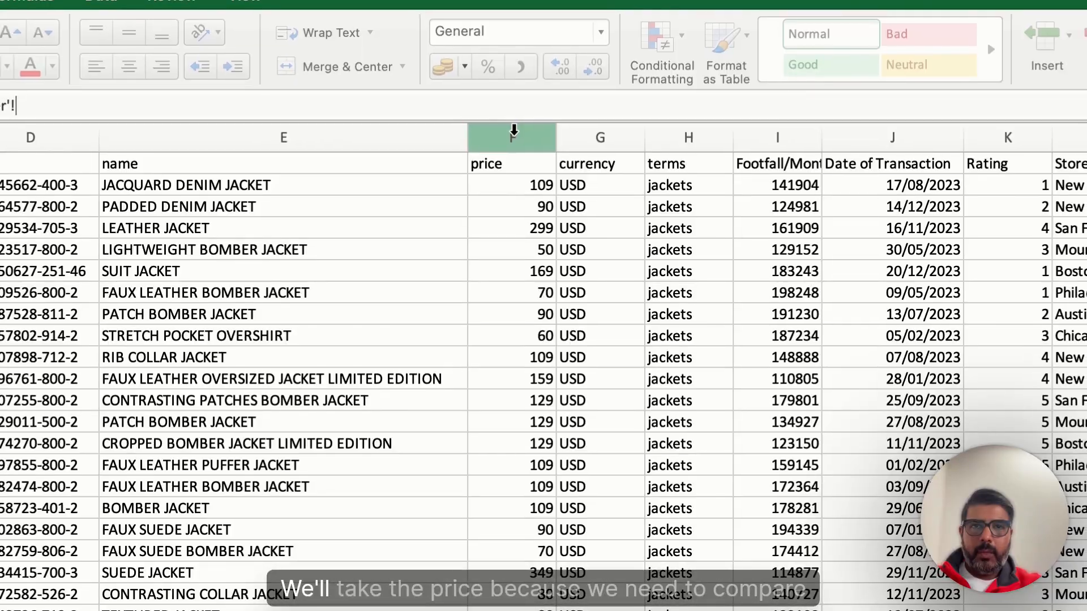
click(514, 130)
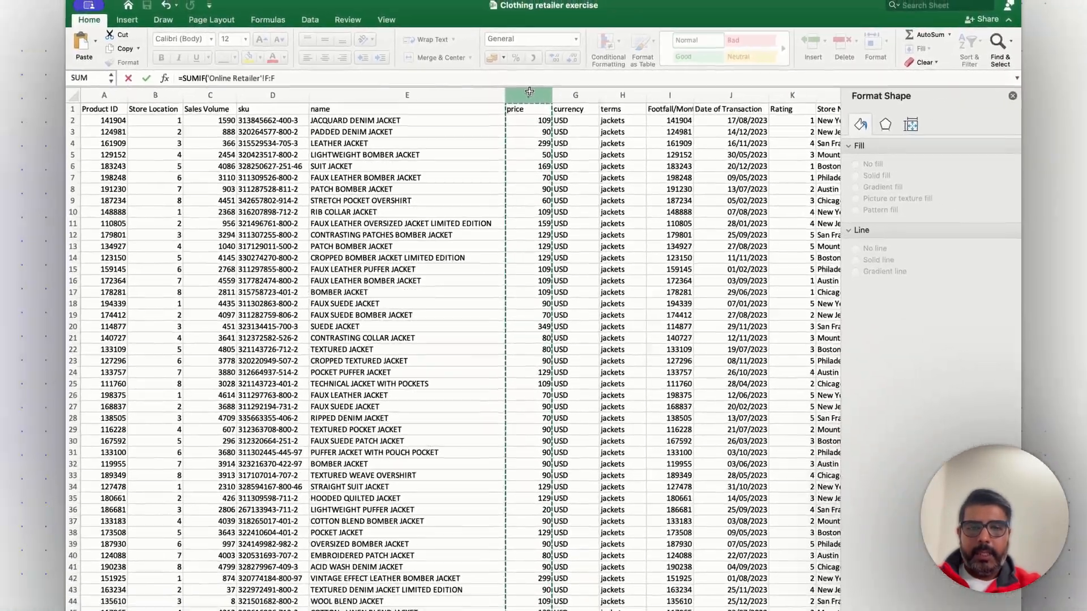
Complete the SUMIF formula in A3 with the criterion ">15" and the Online Retailer sheet's Sales Volume column (C:C) as the sum range.
text(,)
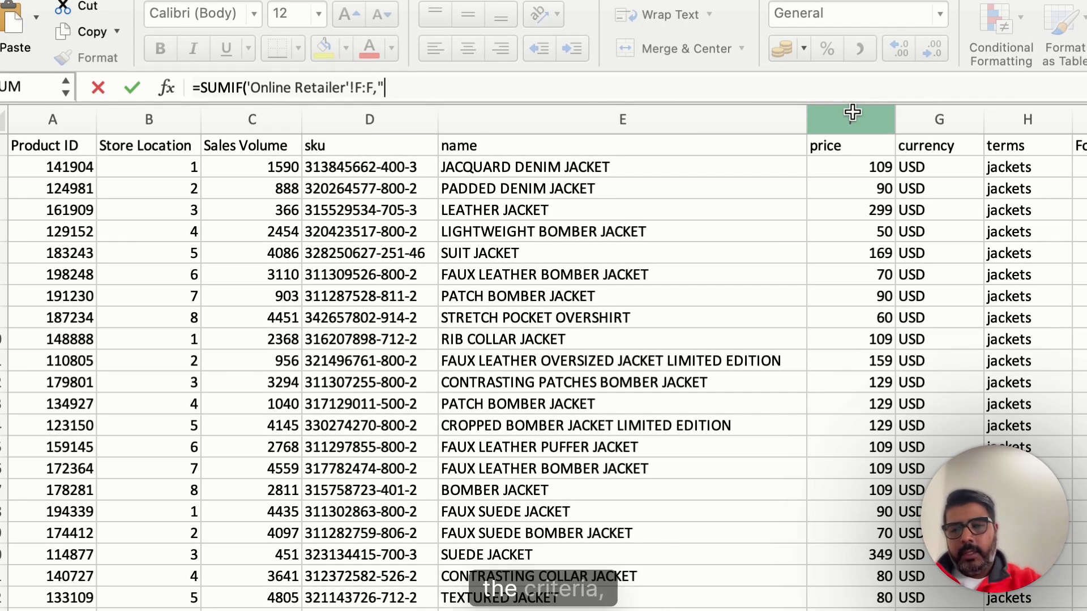
text(>15)
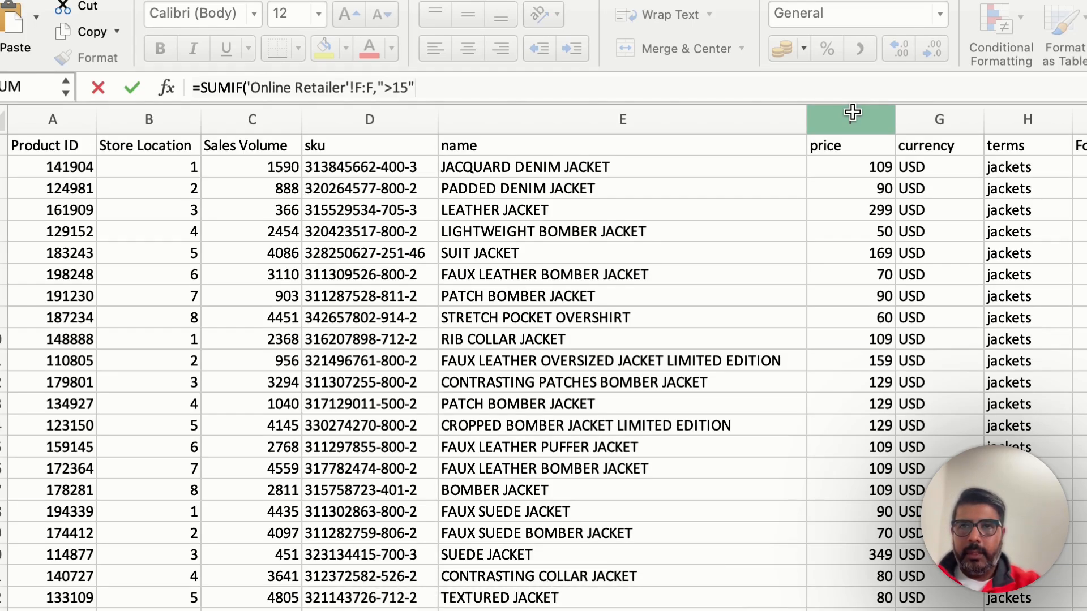
text(")
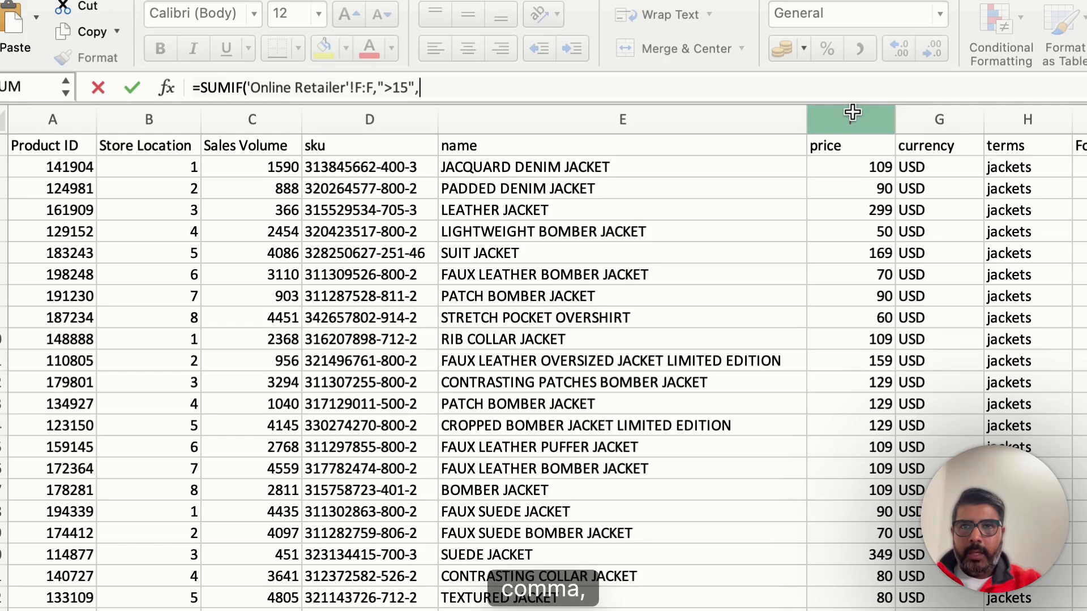
text(,)
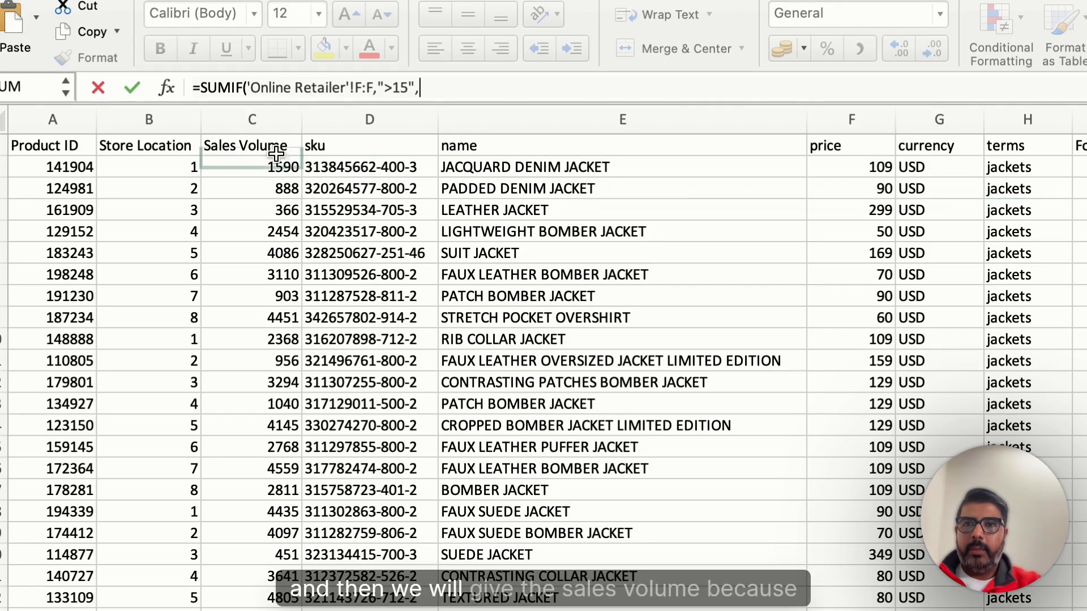
click(231, 122)
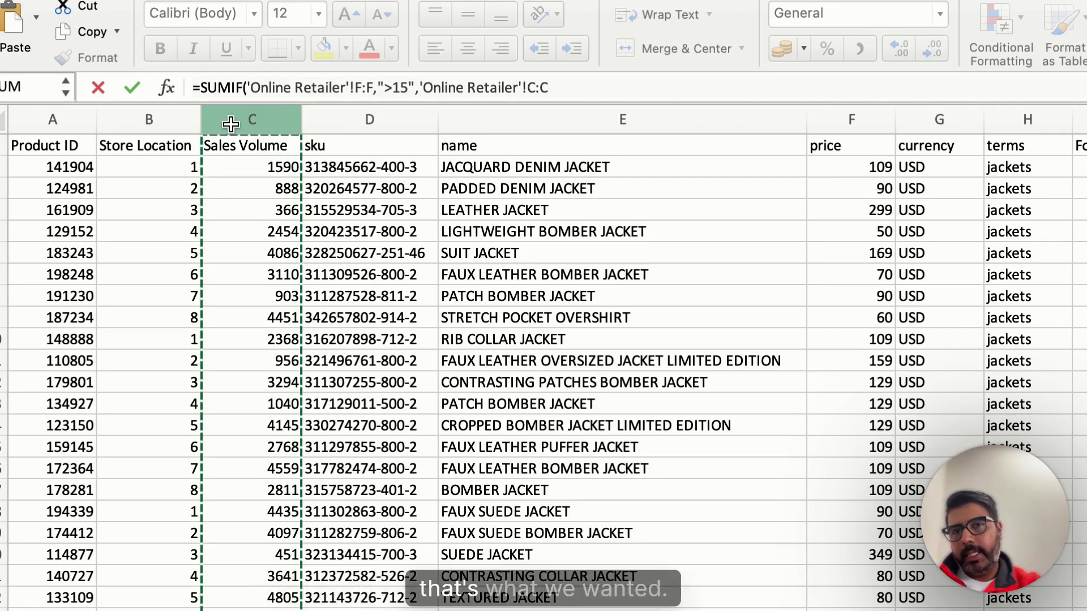
text())
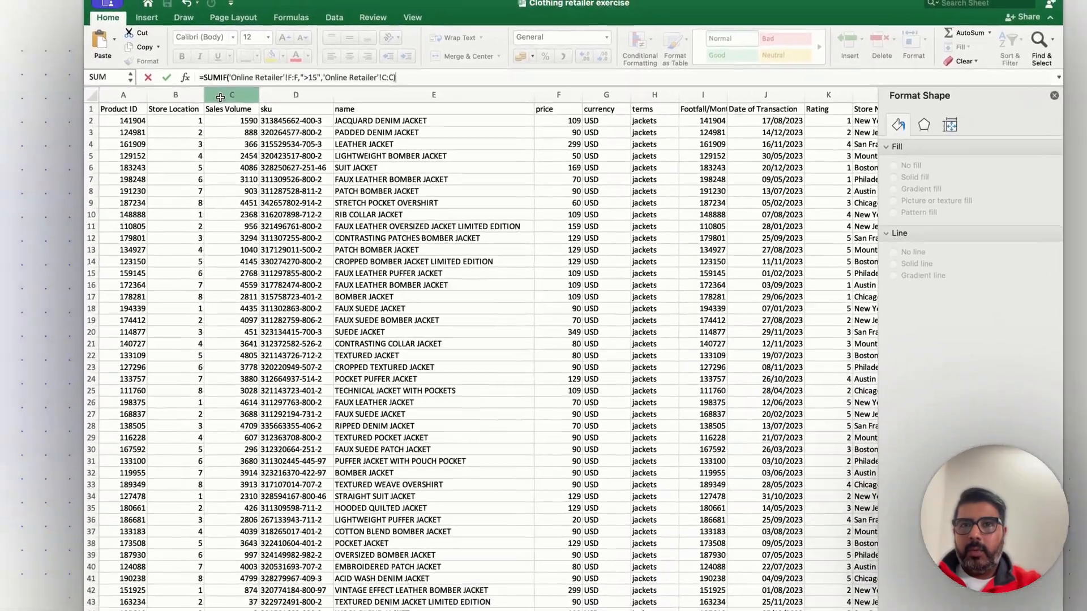
key(Return)
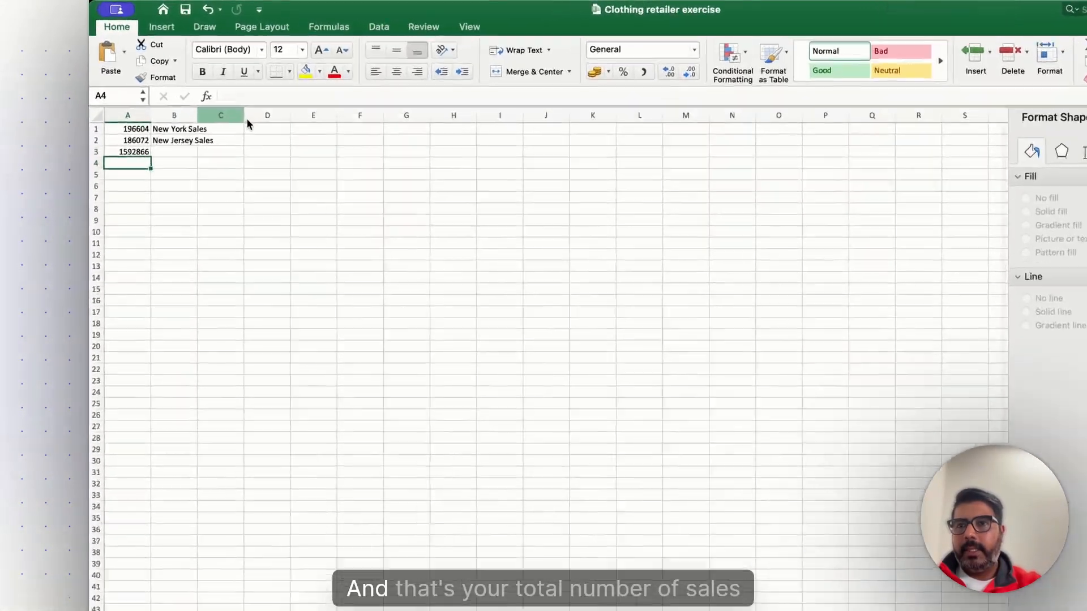
Label the A3 total in B3 as "Product Sales for price more than $15".
key(Up)
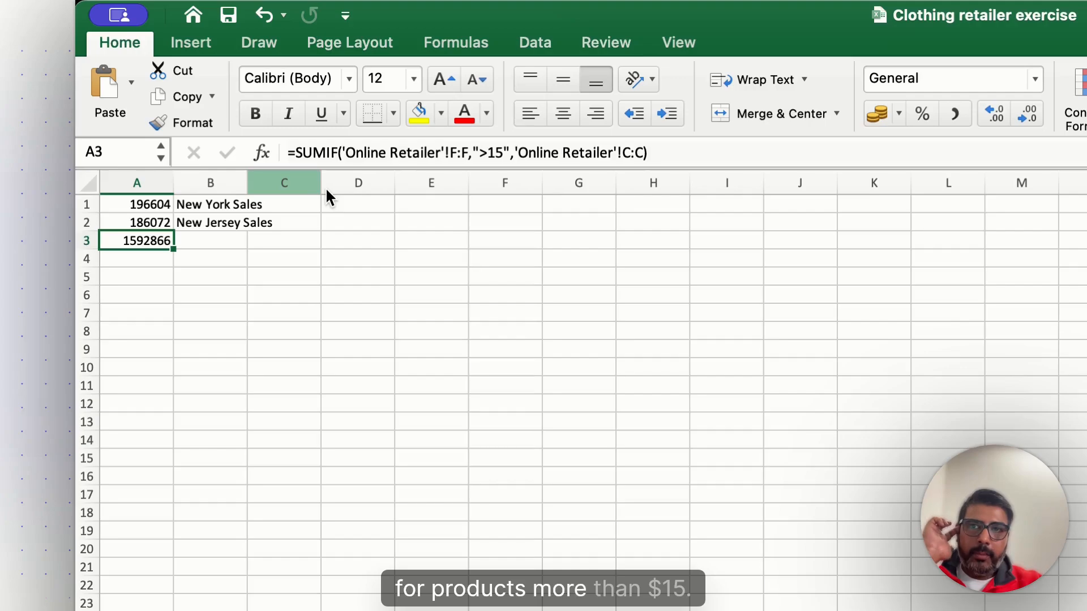
key(Right)
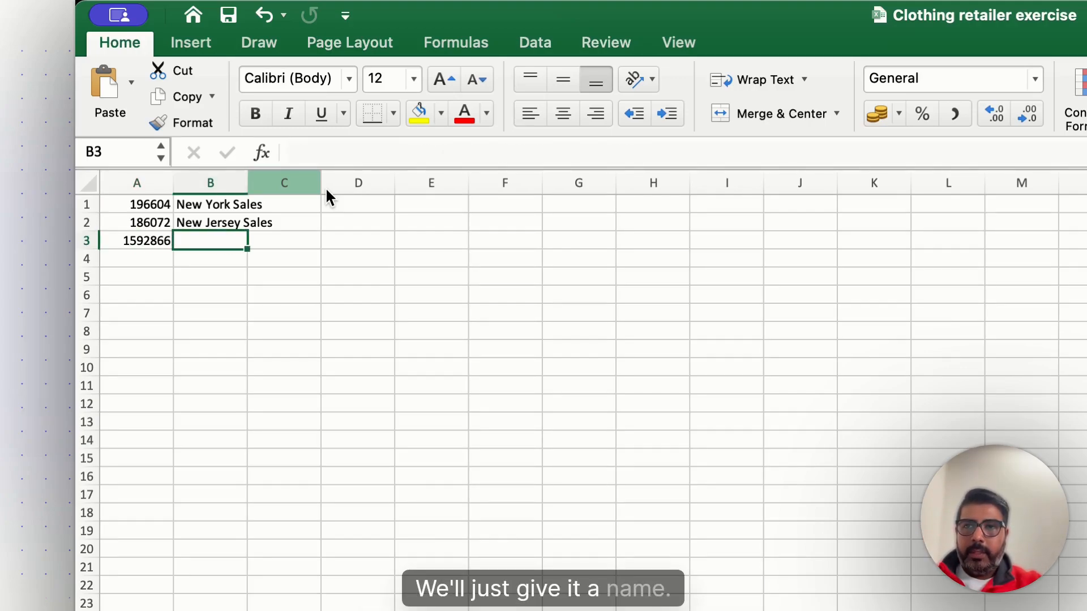
text(Produ)
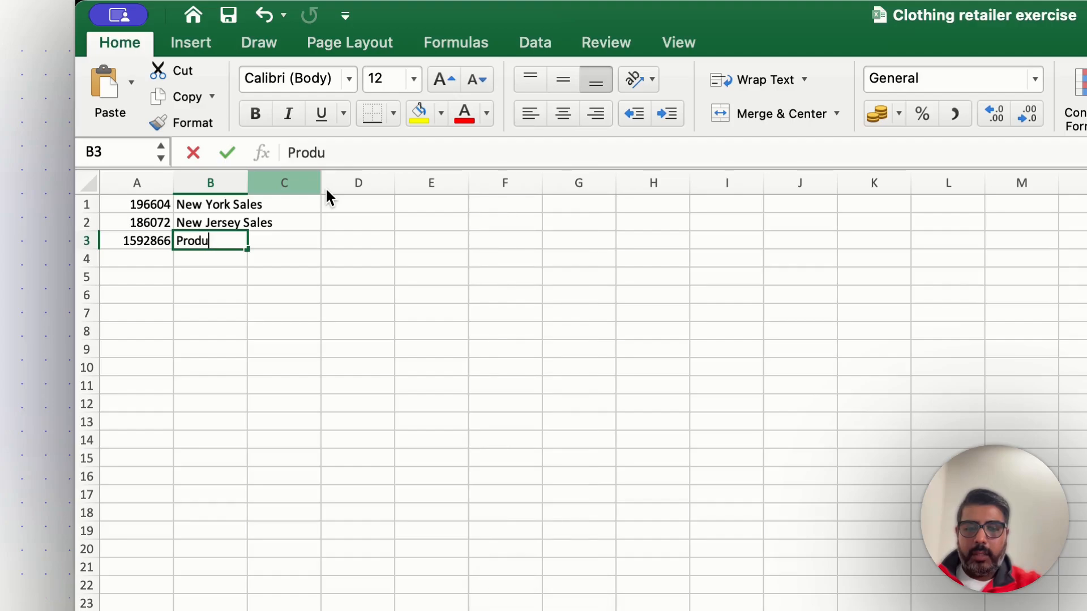
text(ct Sales )
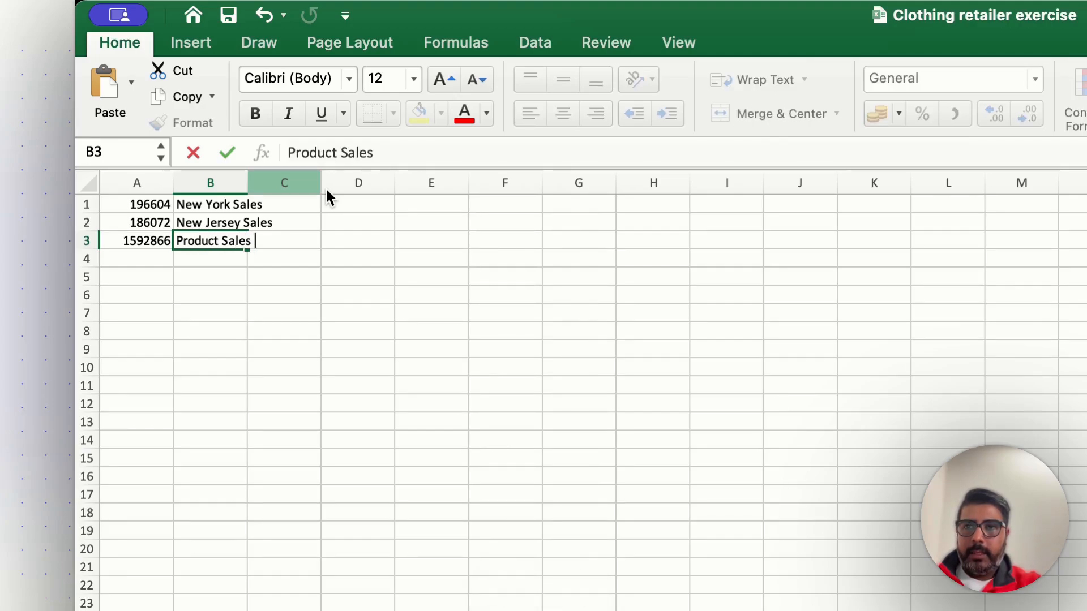
text(for )
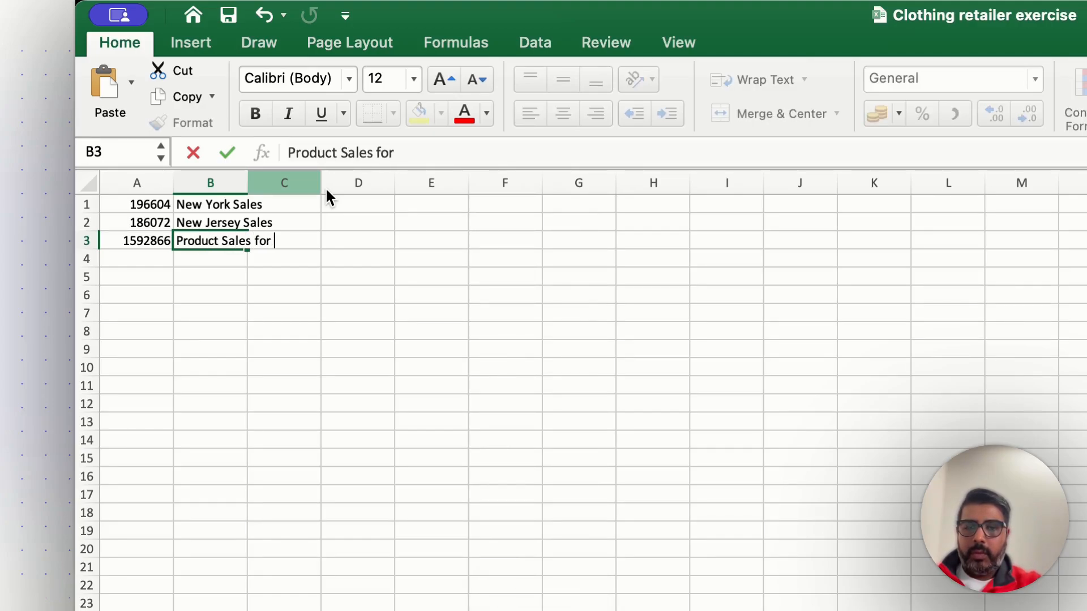
text(price m)
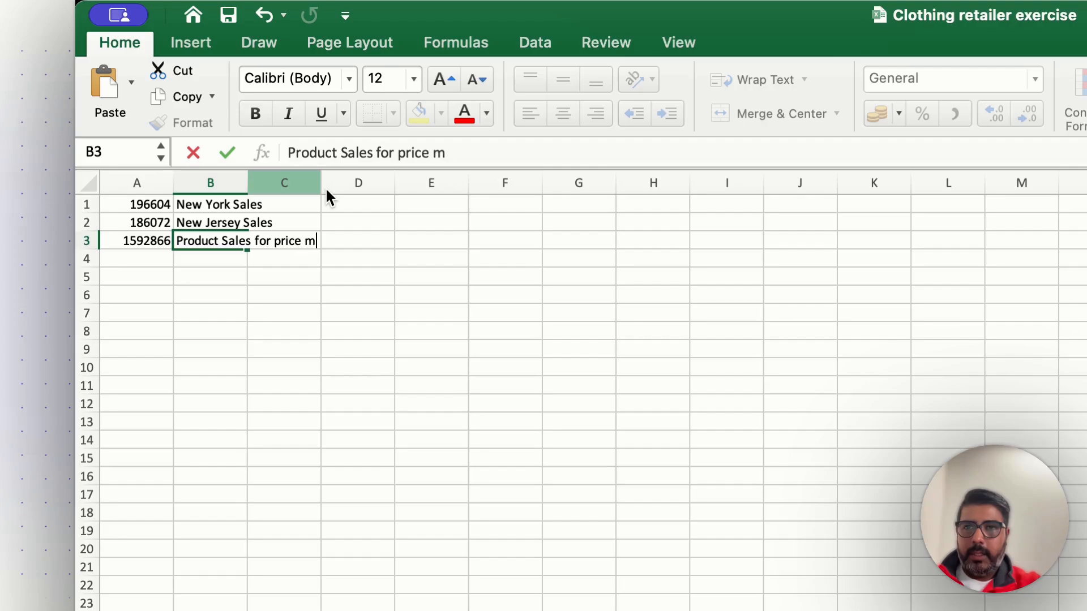
text(ore than )
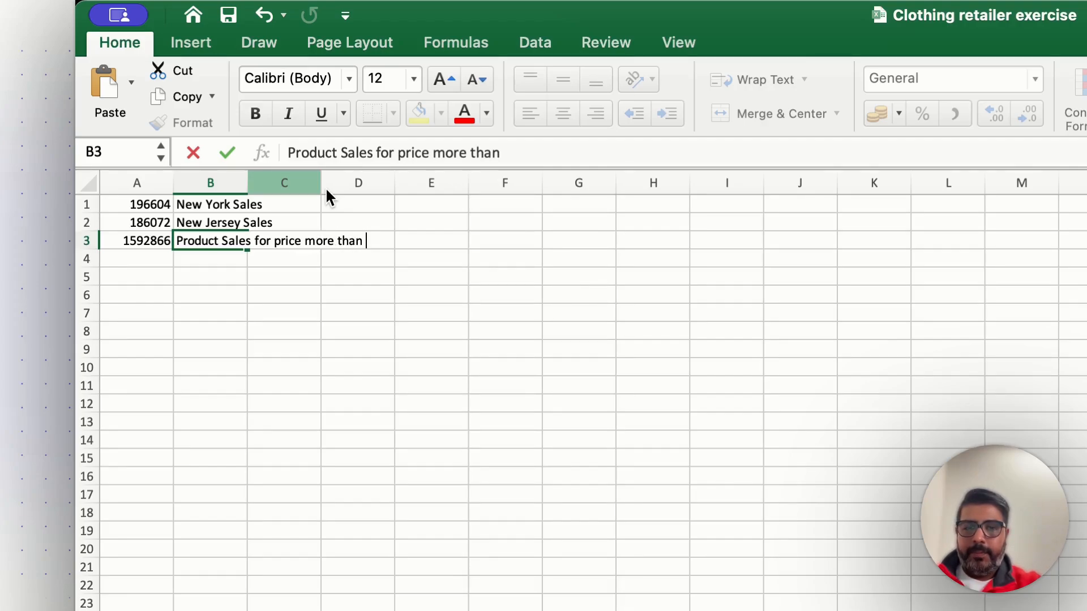
text(15)
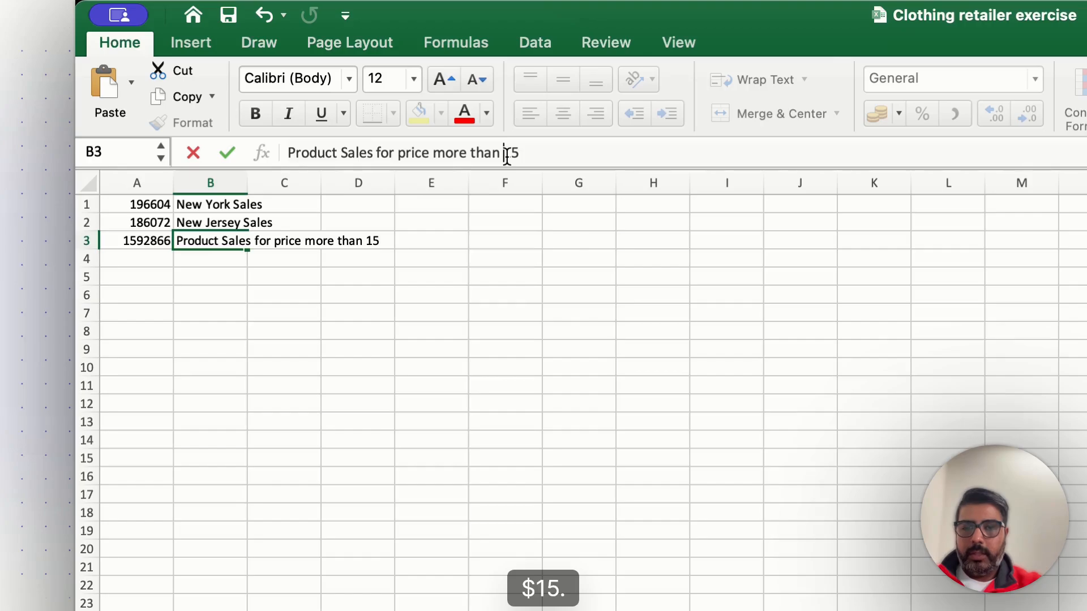
text($)
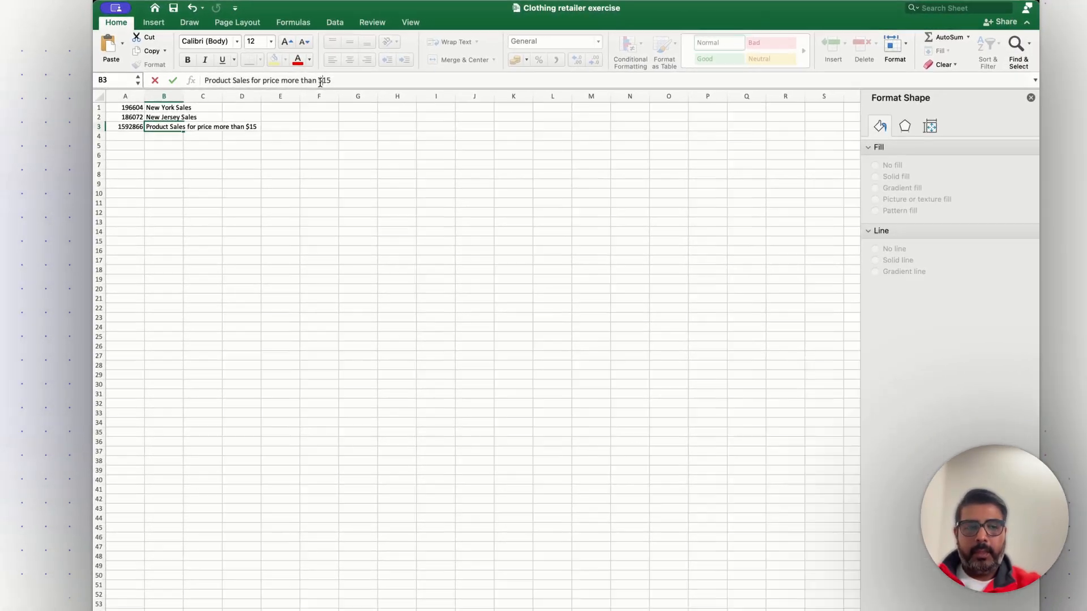
key(Return)
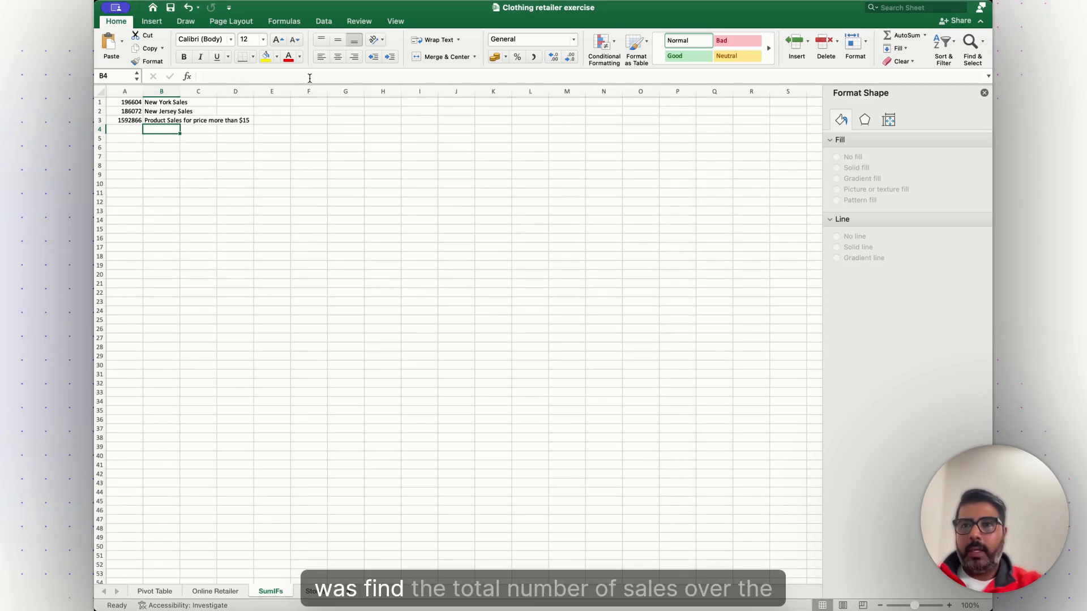
key(Left)
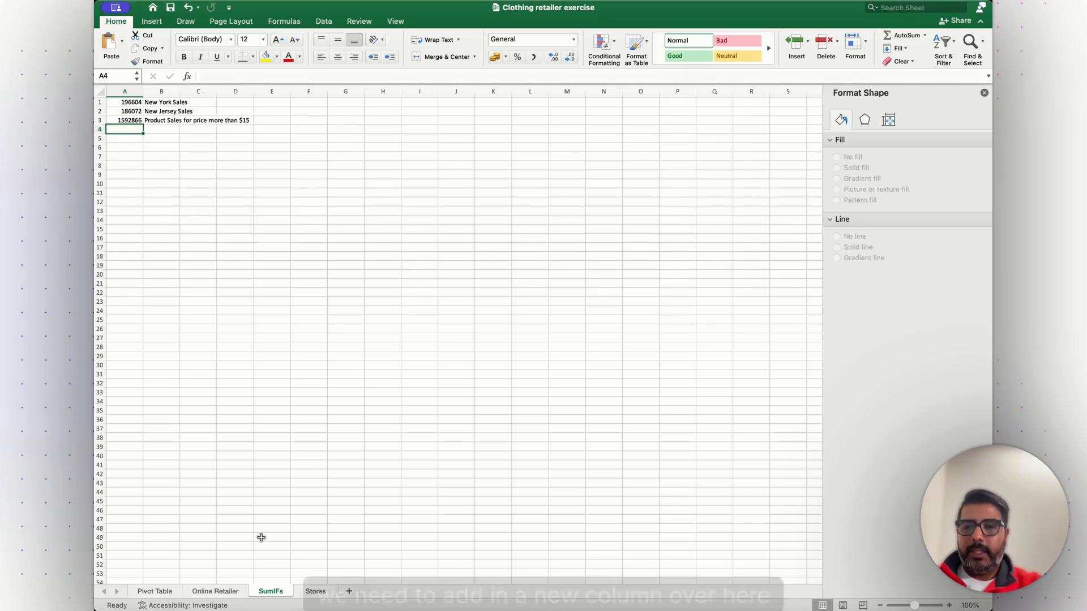
Add a "Day Number" column header in P1 of the Online Retailer sheet.
click(216, 591)
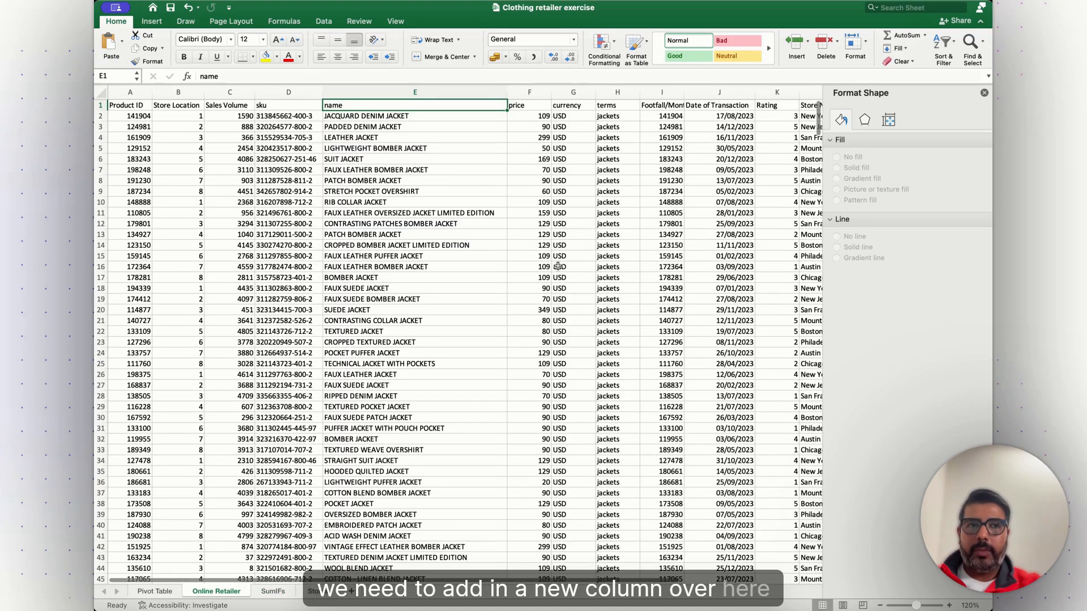
scroll(558, 265, right, 5)
scroll(558, 265, right, 2)
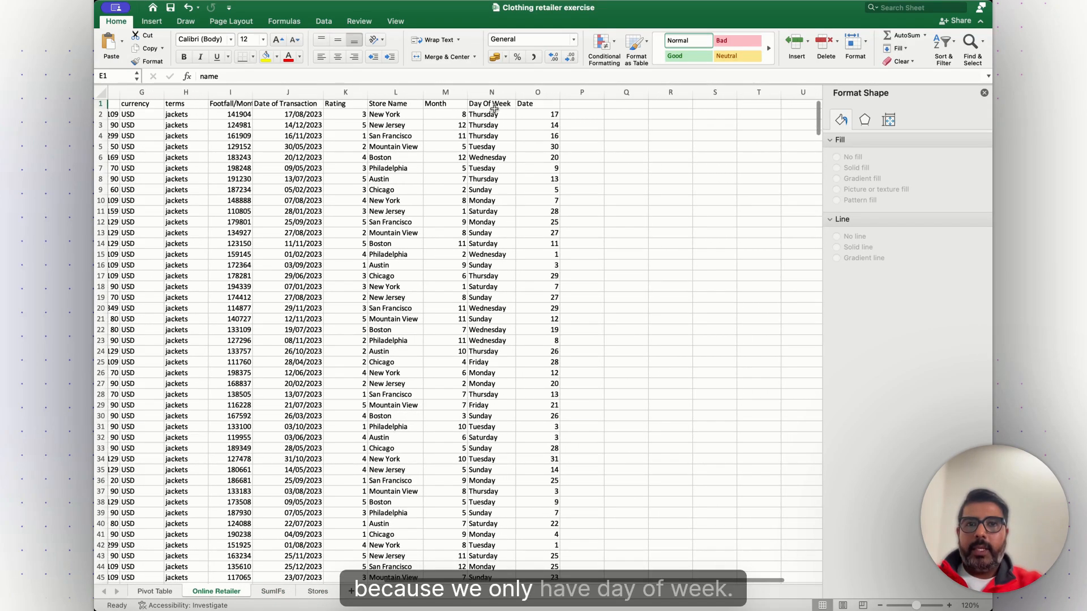
drag(488, 115, 494, 188)
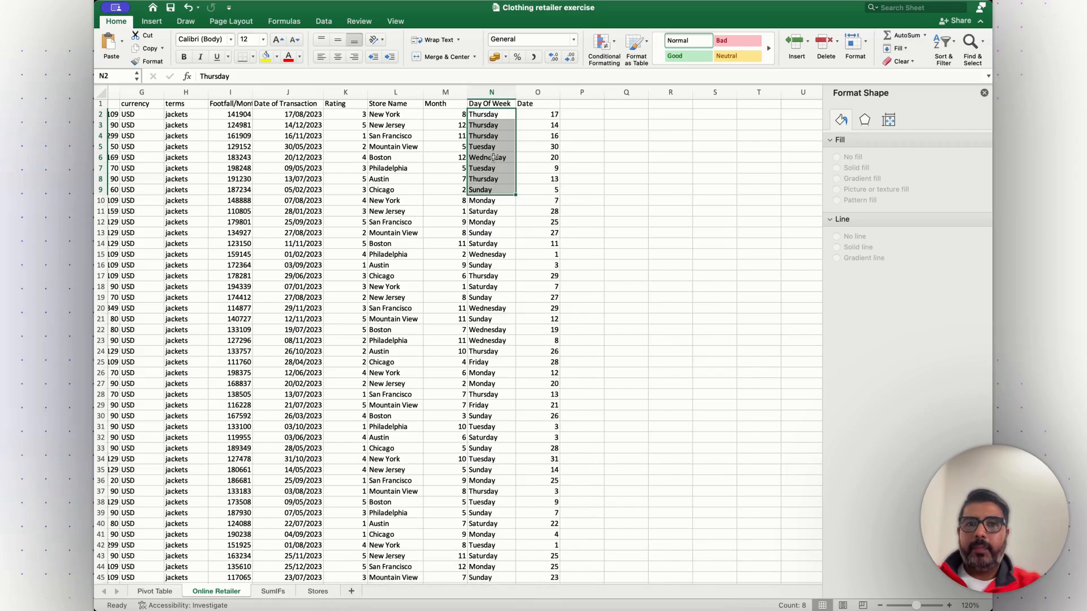
click(491, 116)
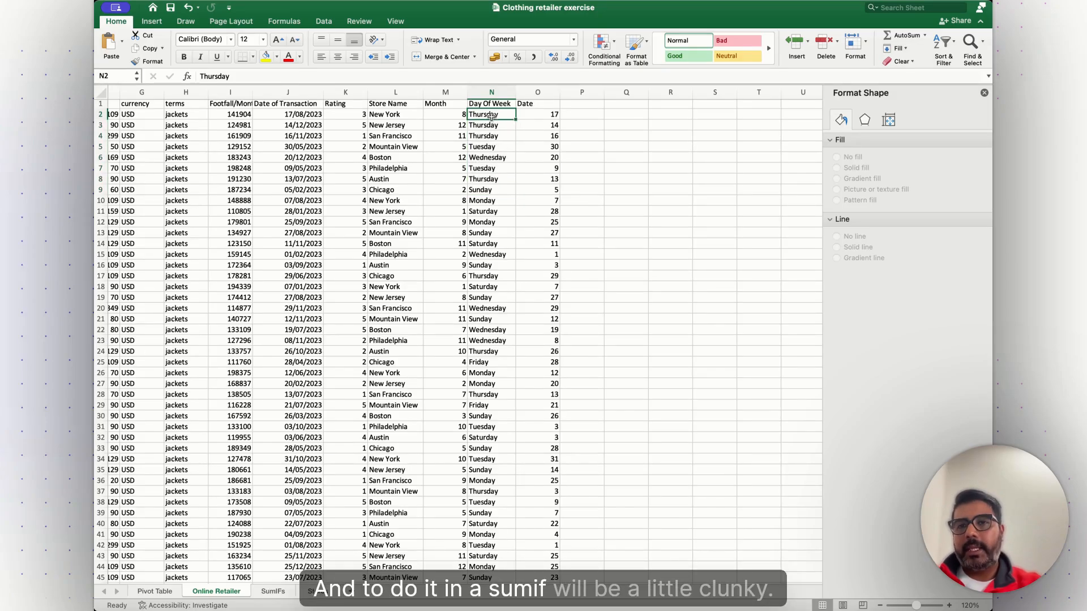
click(572, 100)
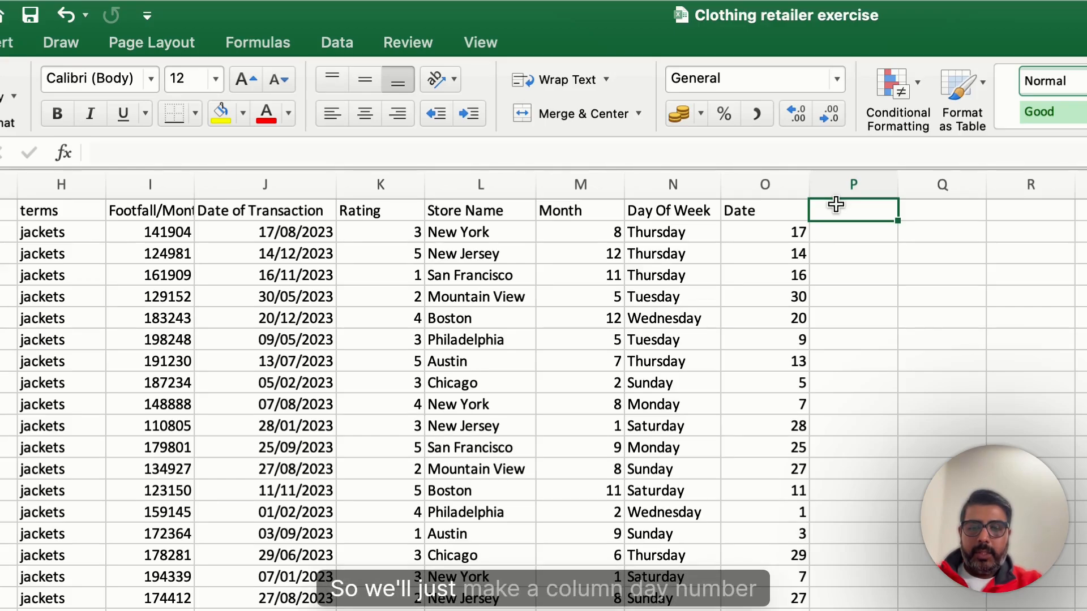
text(Day N)
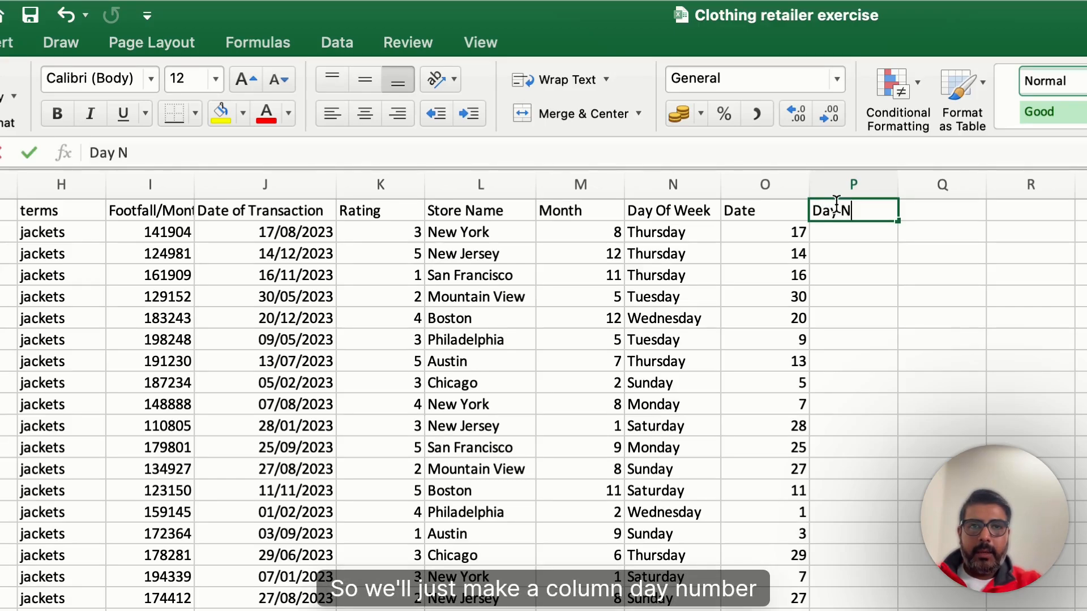
text(umber)
key(Return)
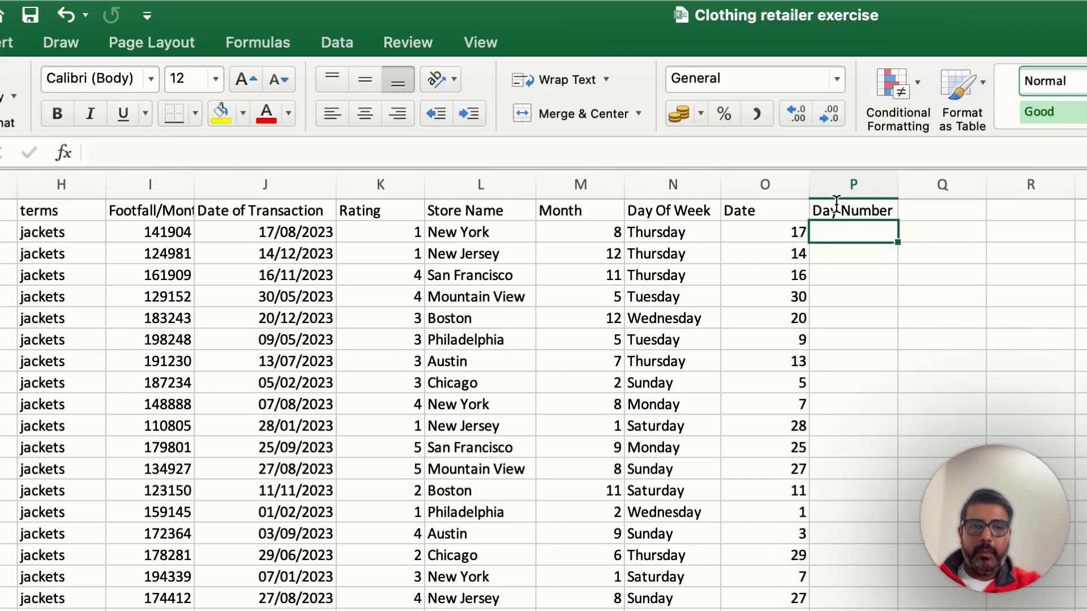
Enter a WEEKDAY formula in P2 that refers to the transaction date in J2.
text(=wee)
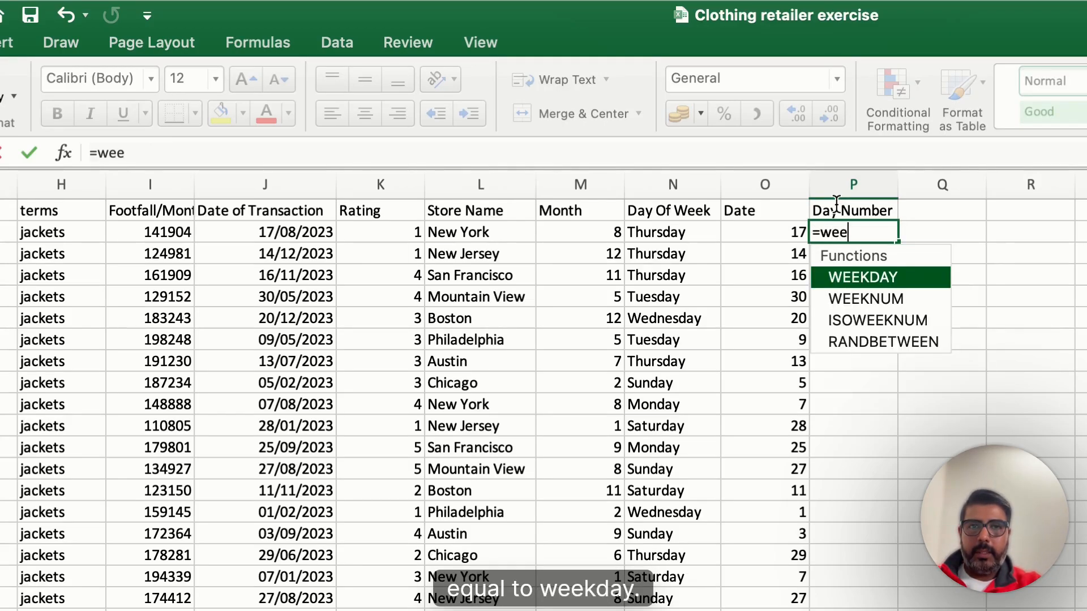
key(Tab)
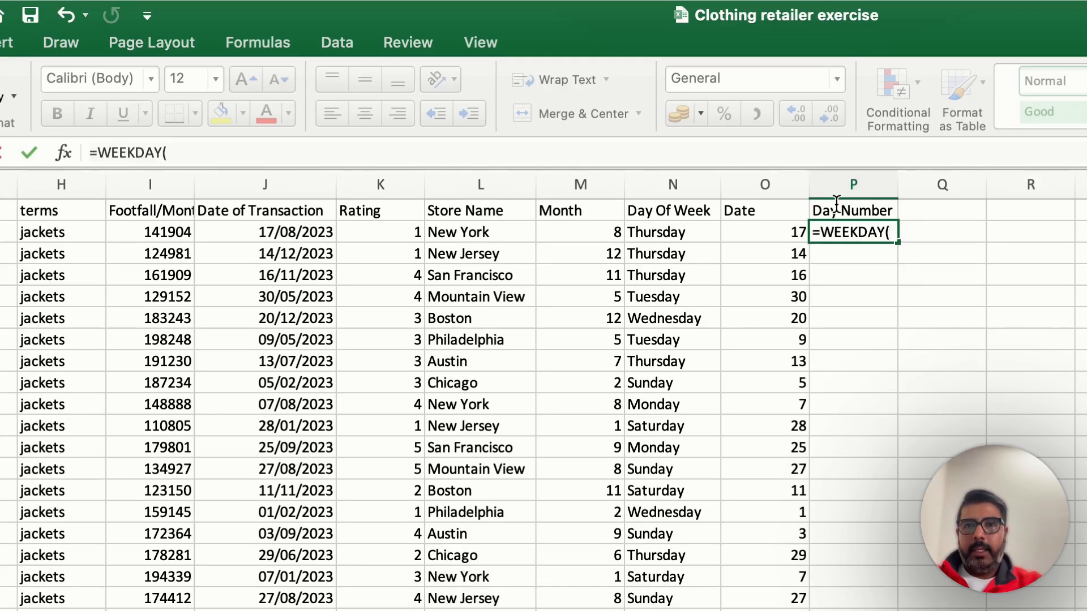
key(Left)
key(Left)
key(Left)
key(Left)
key(Left)
key(Left)
key(Return)
Copy the WEEKDAY formula from P2 down the Day Number column to the last data row, 631.
key(Up)
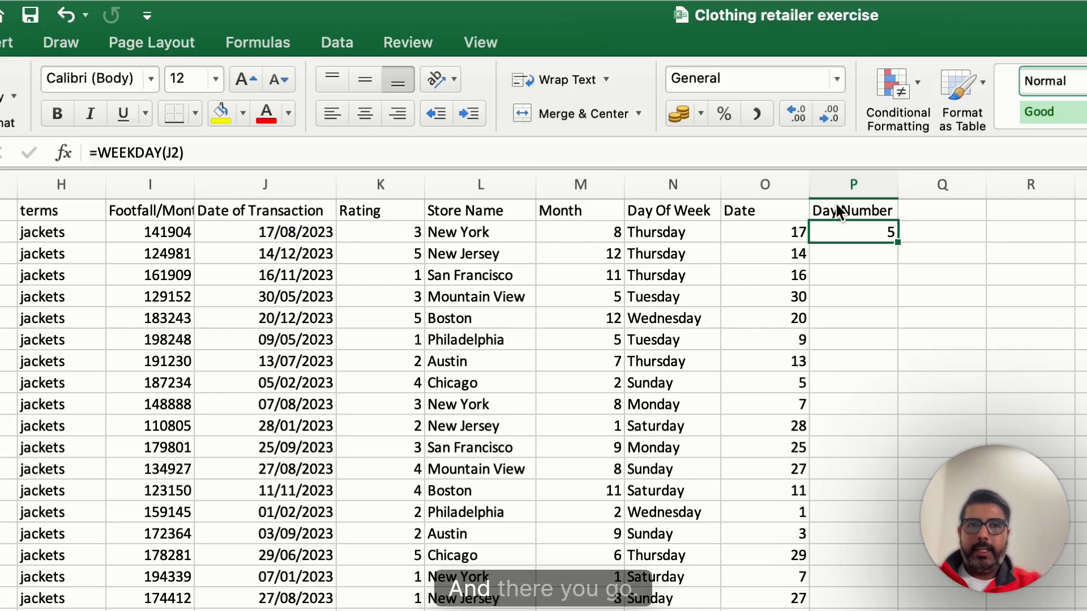
key(super+Down)
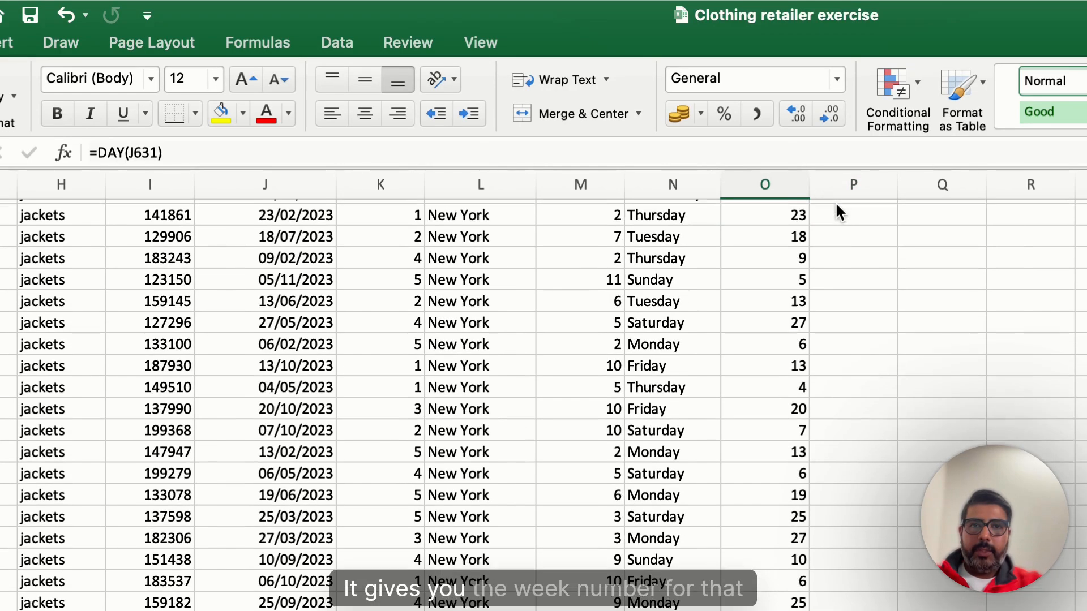
key(Right)
key(super+shift+Up)
key(super+v)
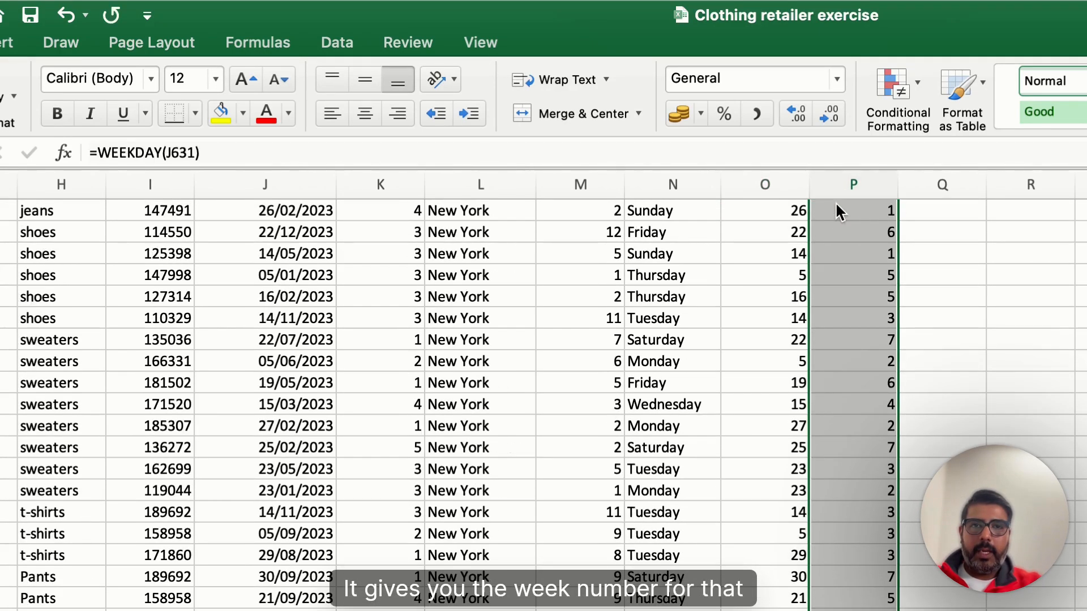
key(super+Up)
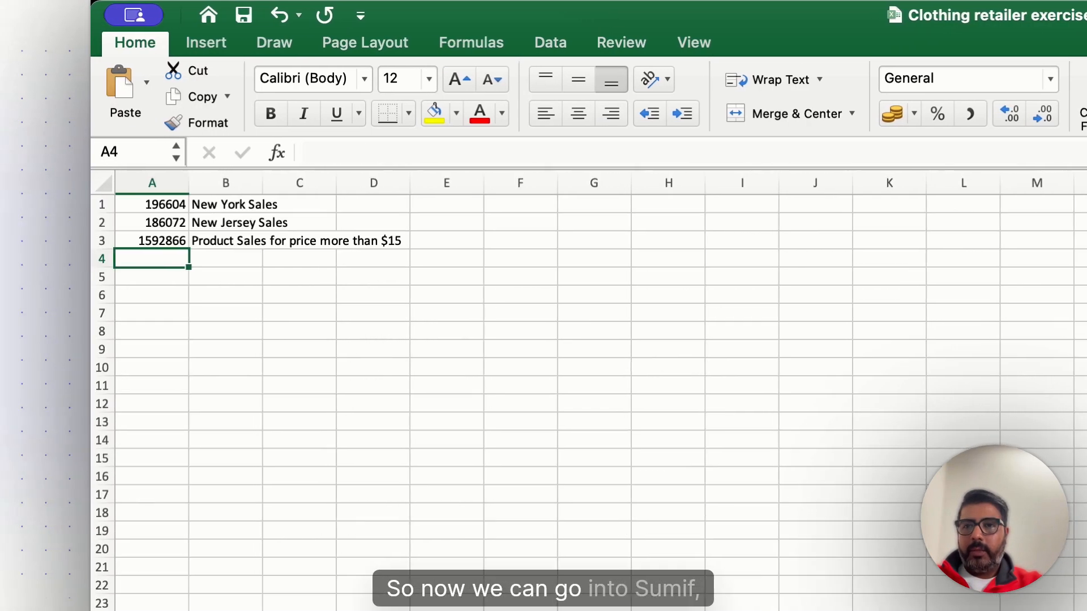
Start a SUMIF formula in A4 of the SumIFs sheet with Online Retailer's Day Number column P:P as the range.
text(=)
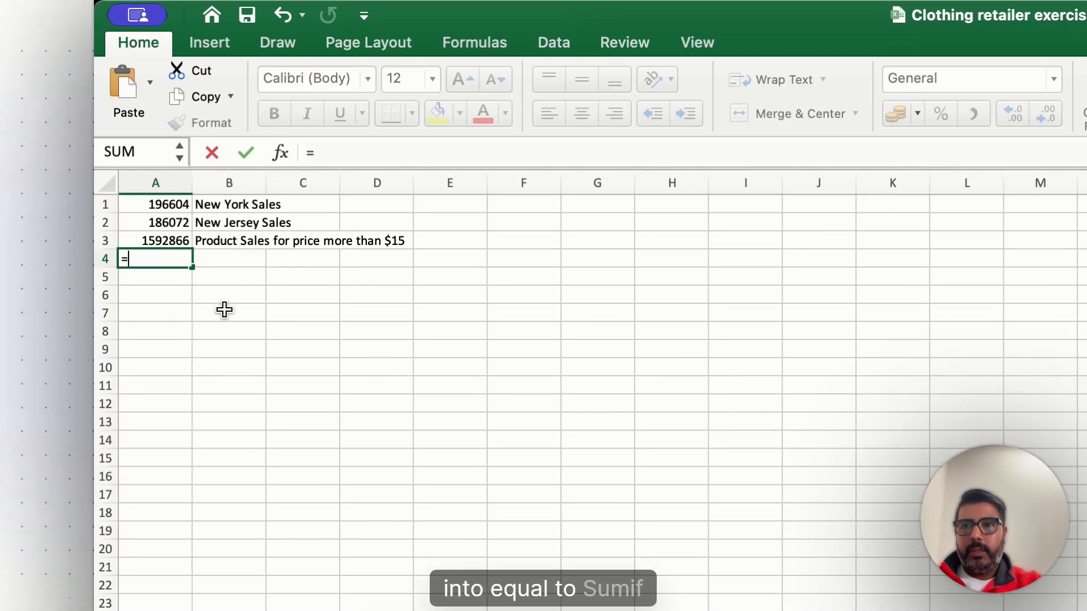
text(sum)
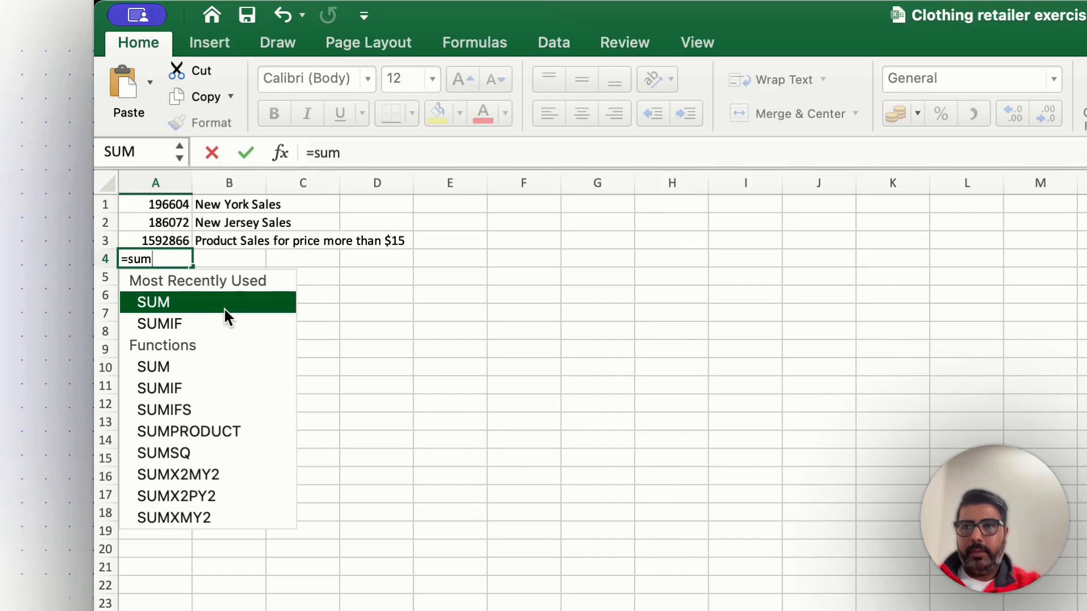
double_click(224, 315)
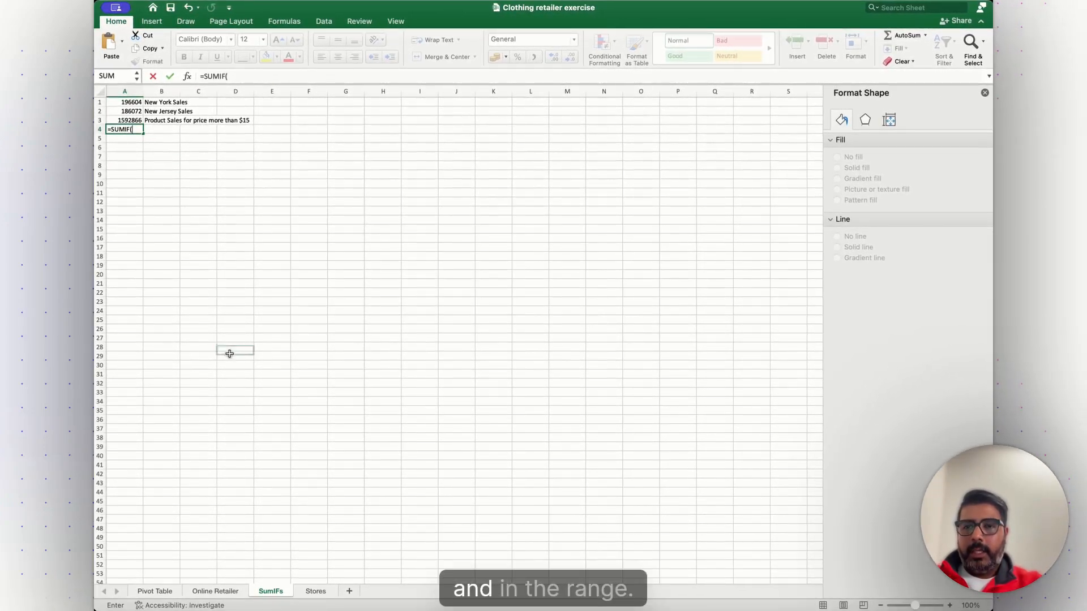
click(224, 591)
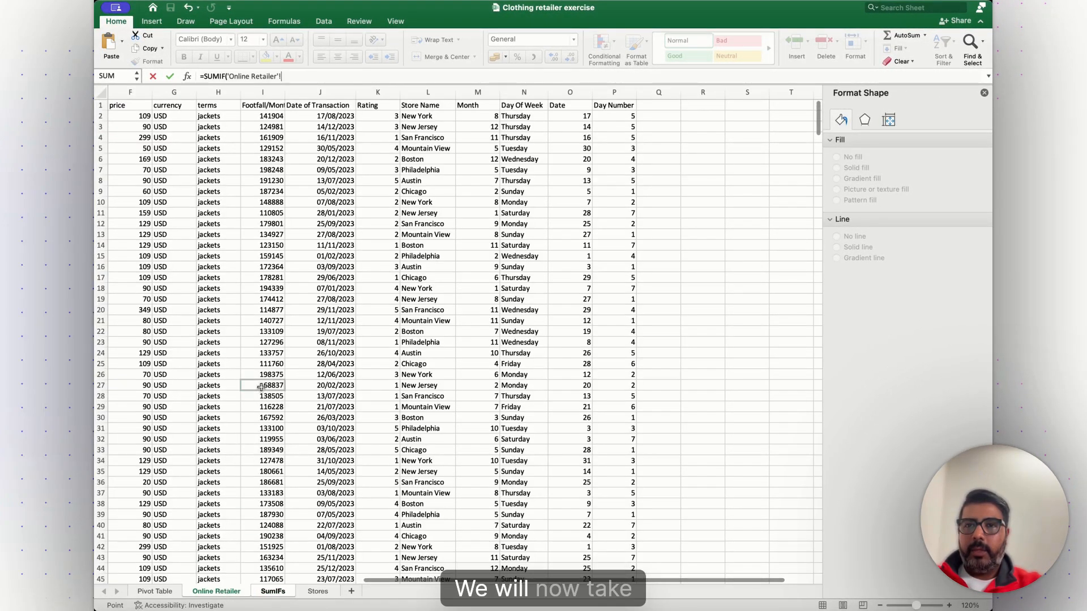
scroll(261, 387, left, 5)
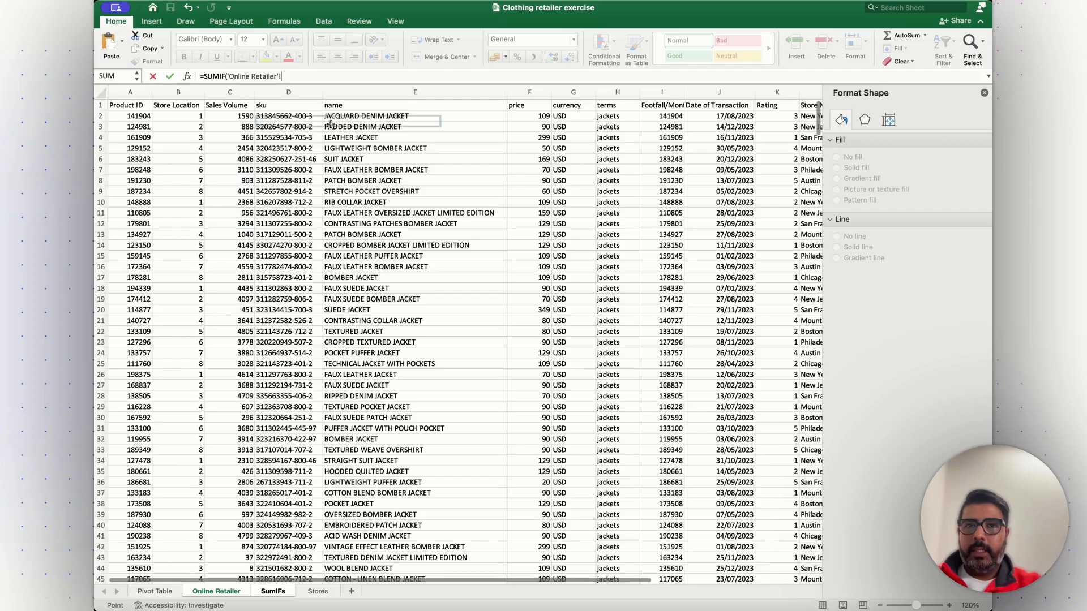
scroll(534, 138, right, 3)
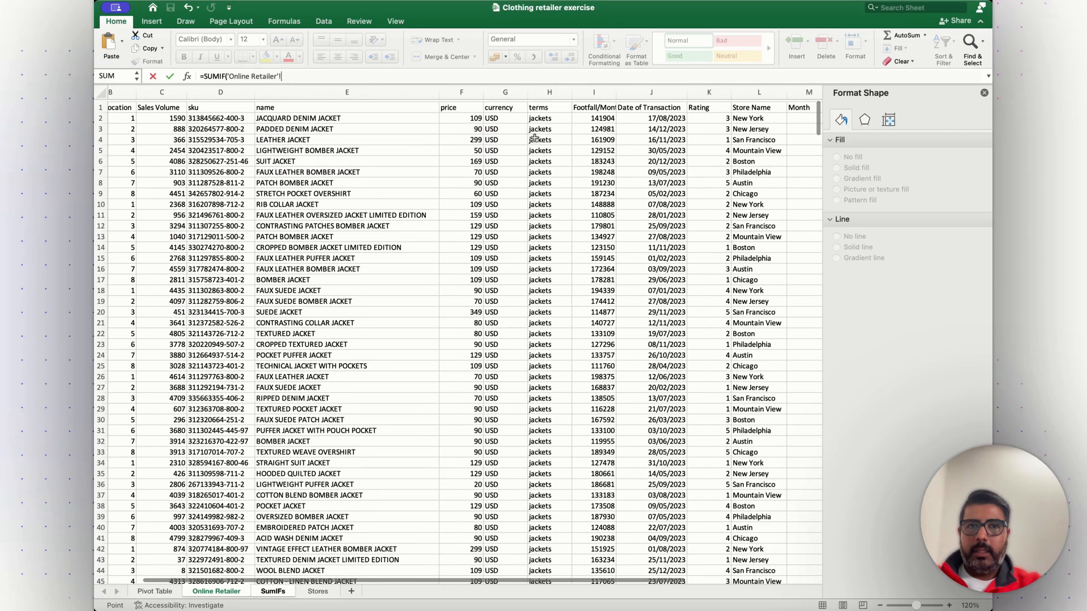
scroll(534, 138, right, 5)
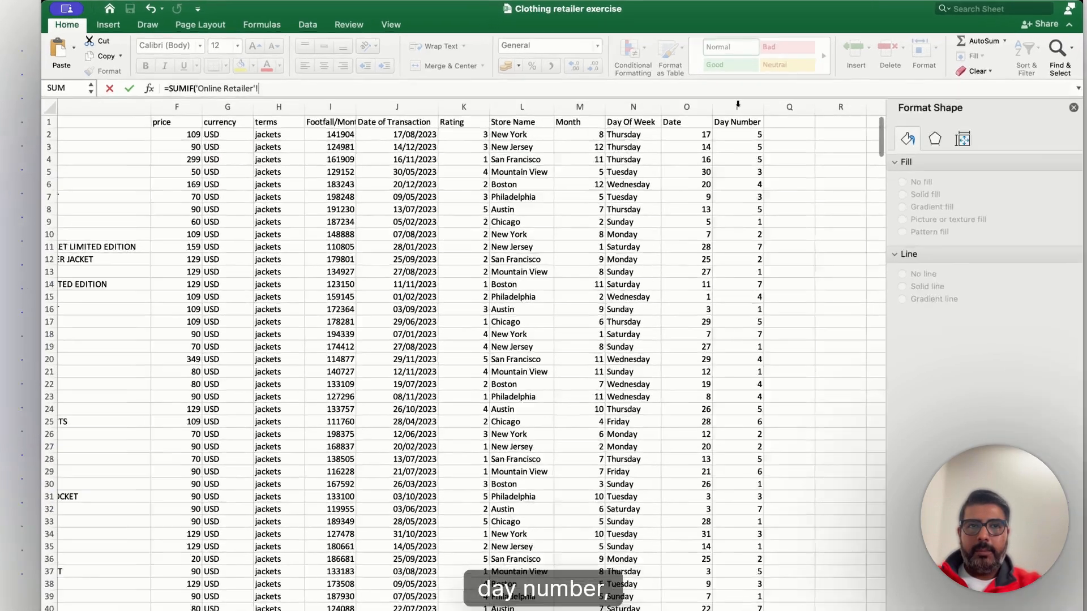
click(695, 91)
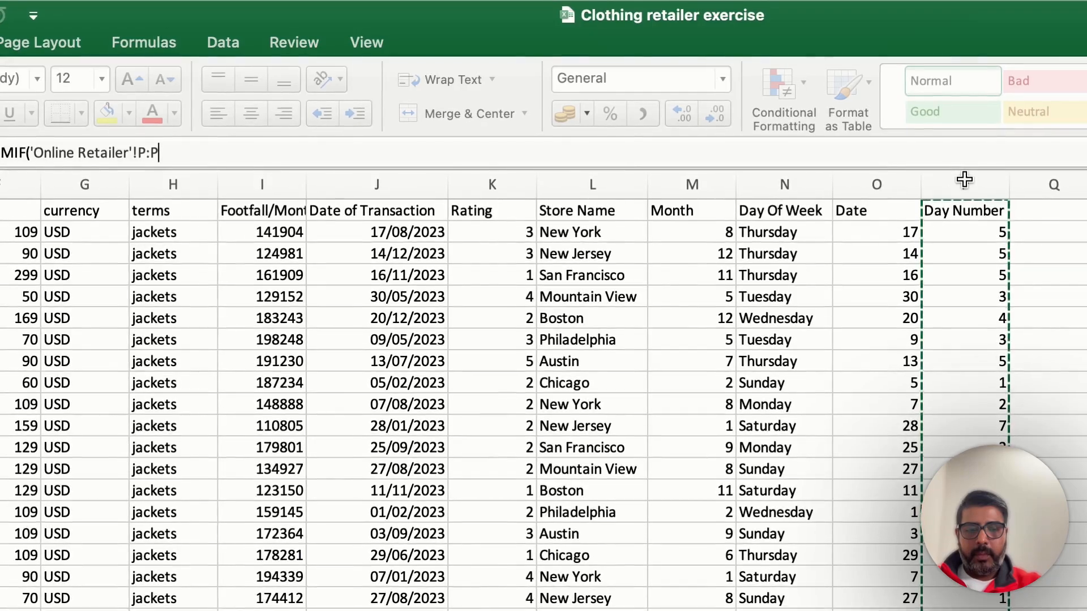
Complete the A4 SUMIF formula with the criterion ">5" and Online Retailer's Sales Volume column C:C as the sum range.
text(,)
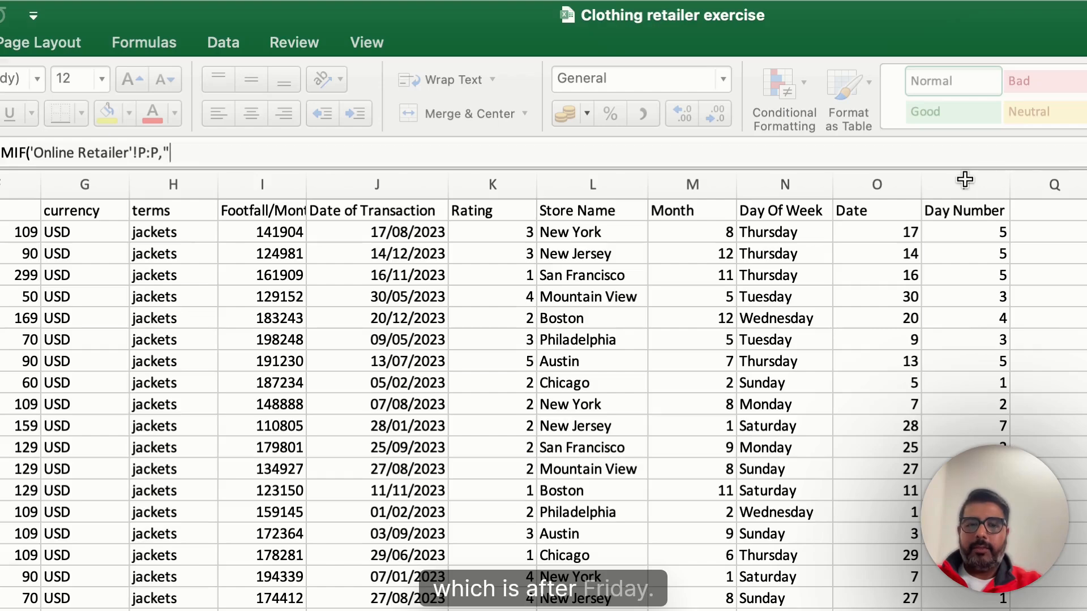
text(>)
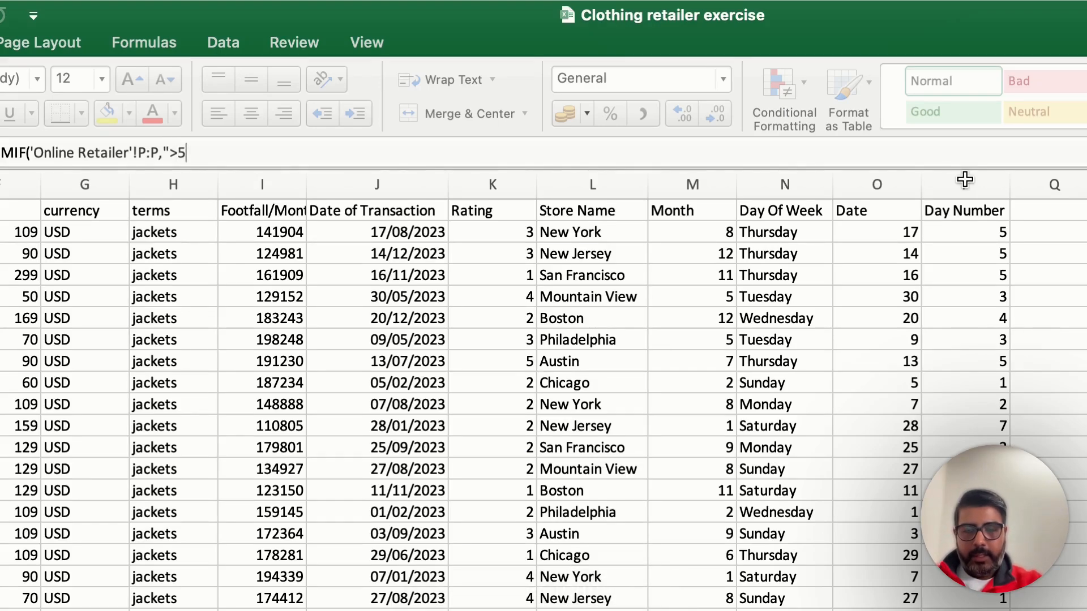
text(5")
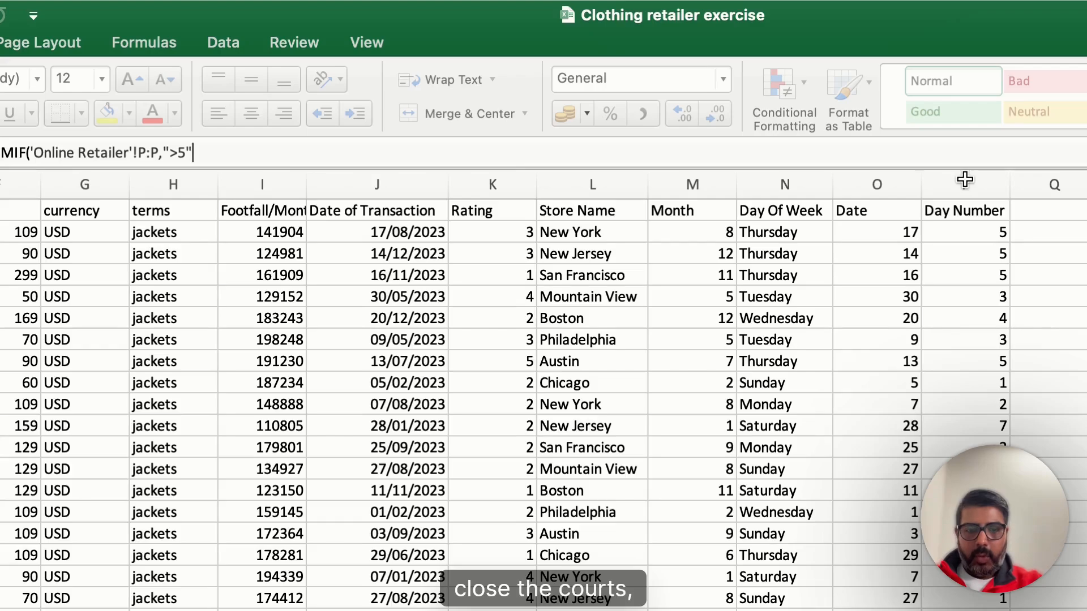
text(,)
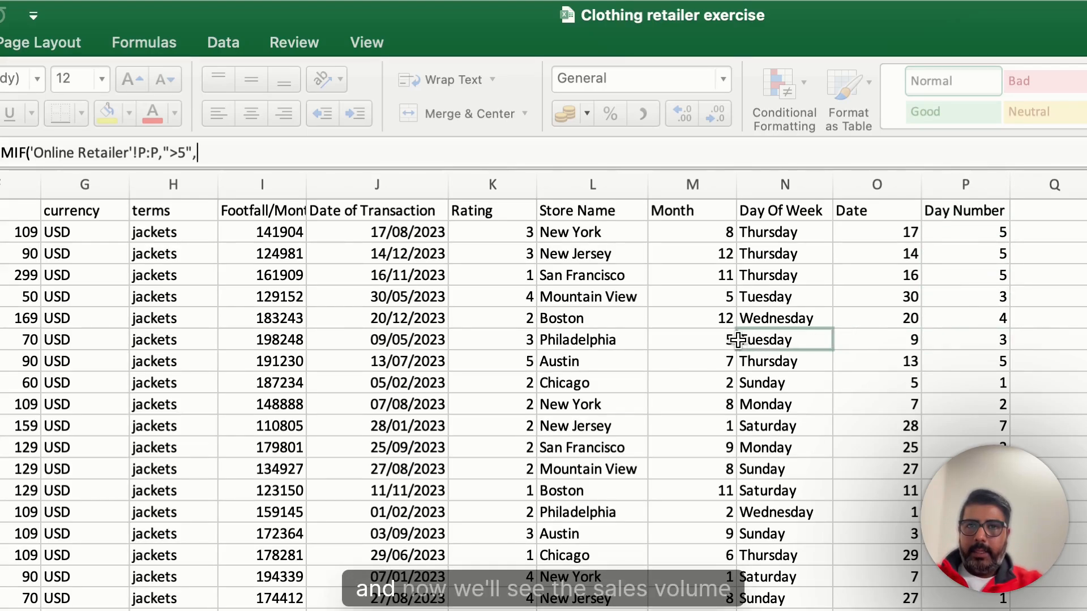
scroll(736, 340, left, 10)
scroll(739, 339, left, 2)
click(5, 190)
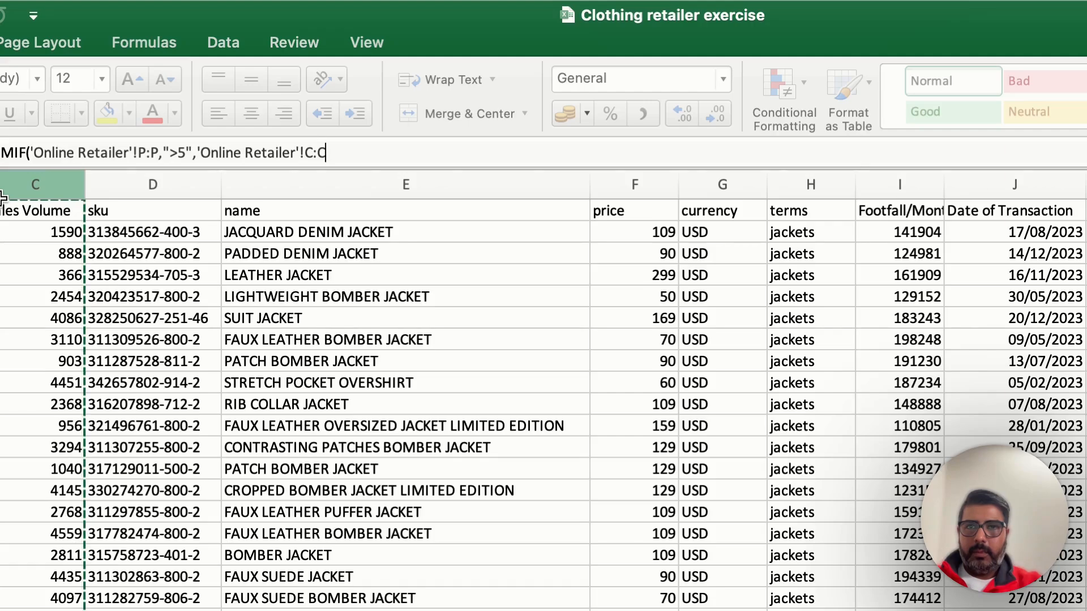
text())
key(Return)
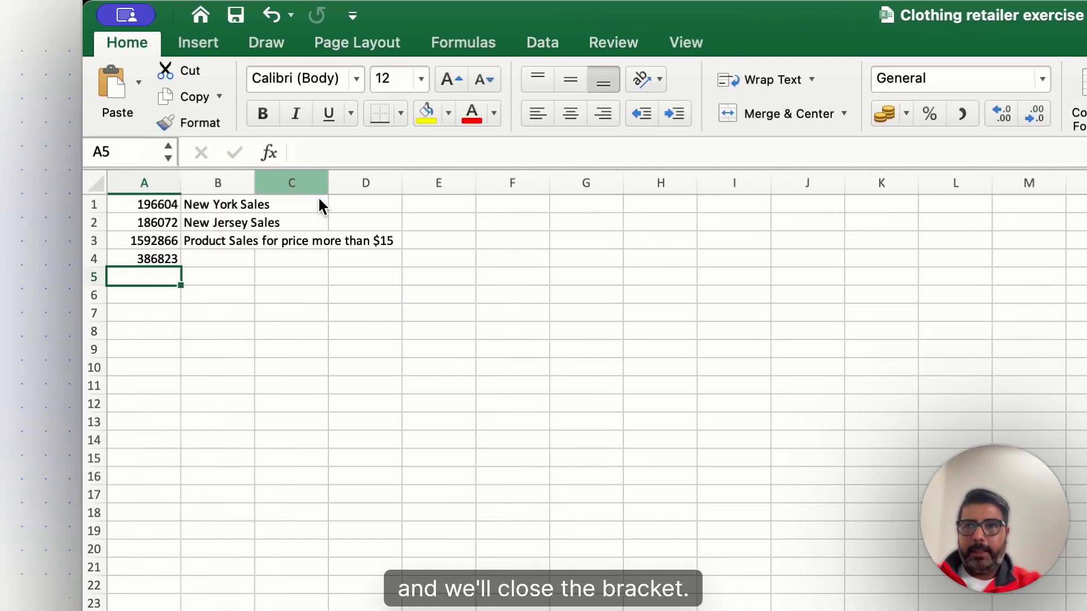
Label the A4 total in B4 as "Sales Volume on the Weekend".
key(Up)
key(Right)
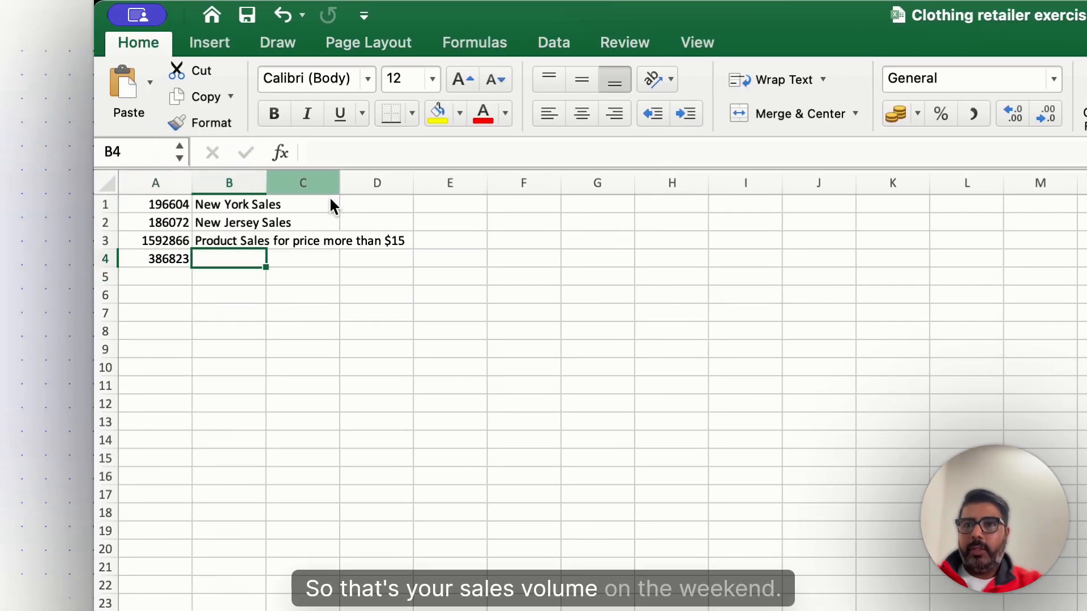
text(Sale)
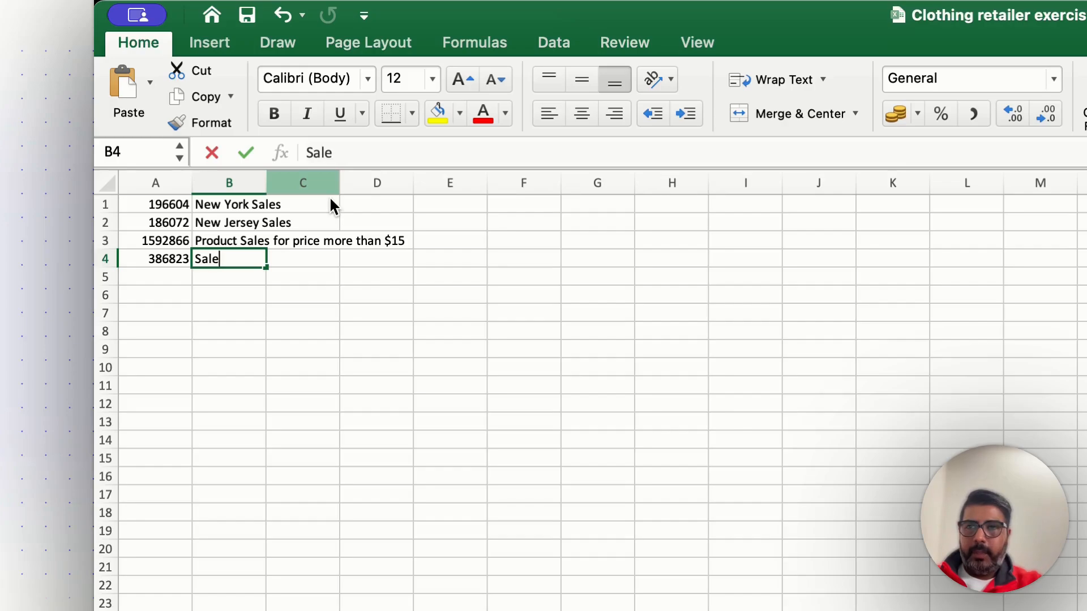
text(s Volum)
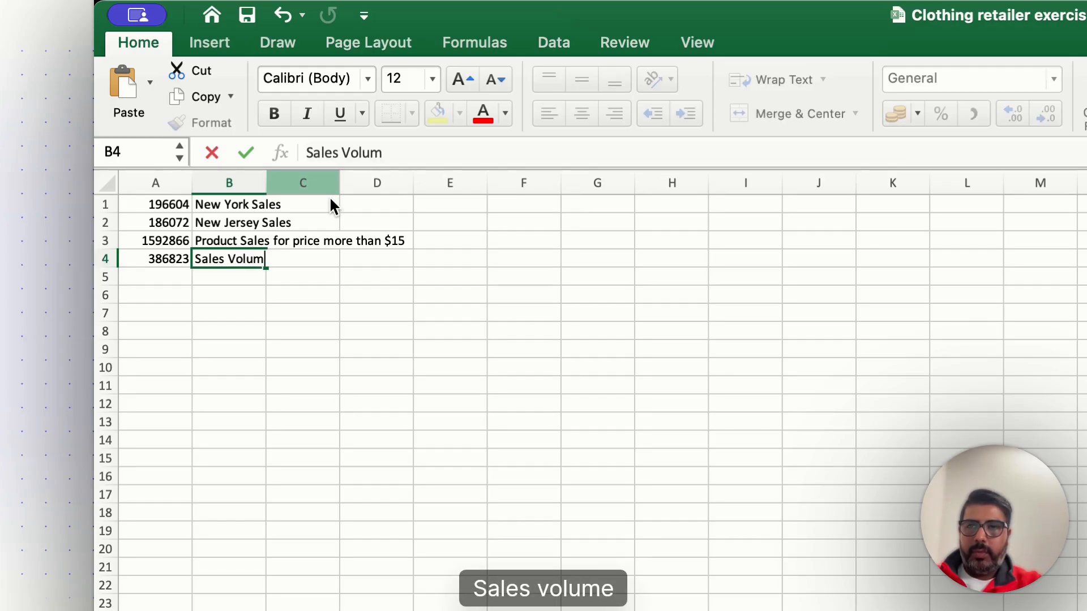
text(e on the )
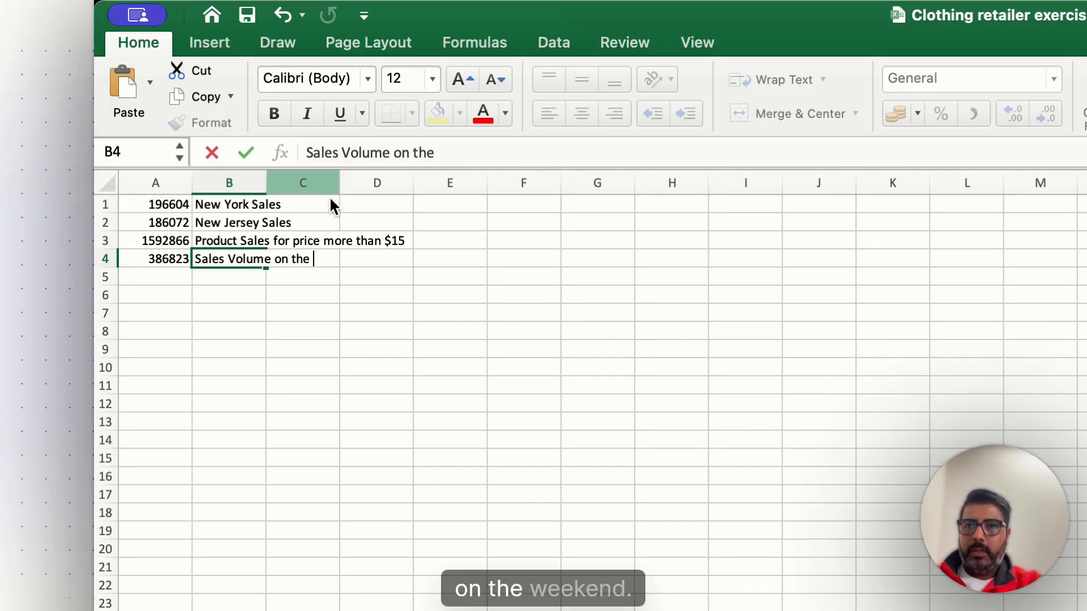
text(Weekend)
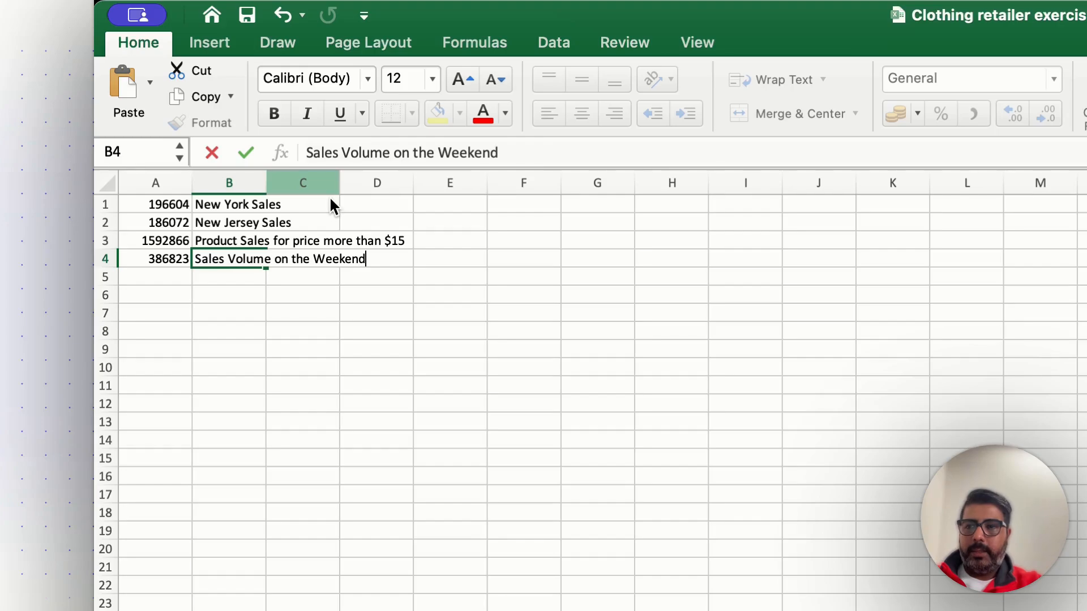
key(Return)
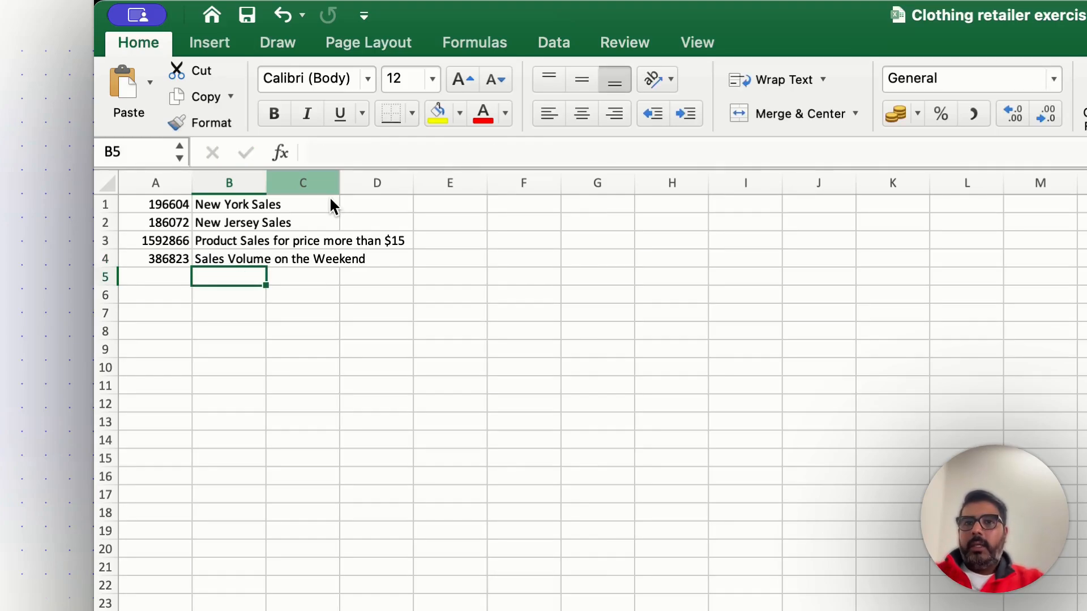